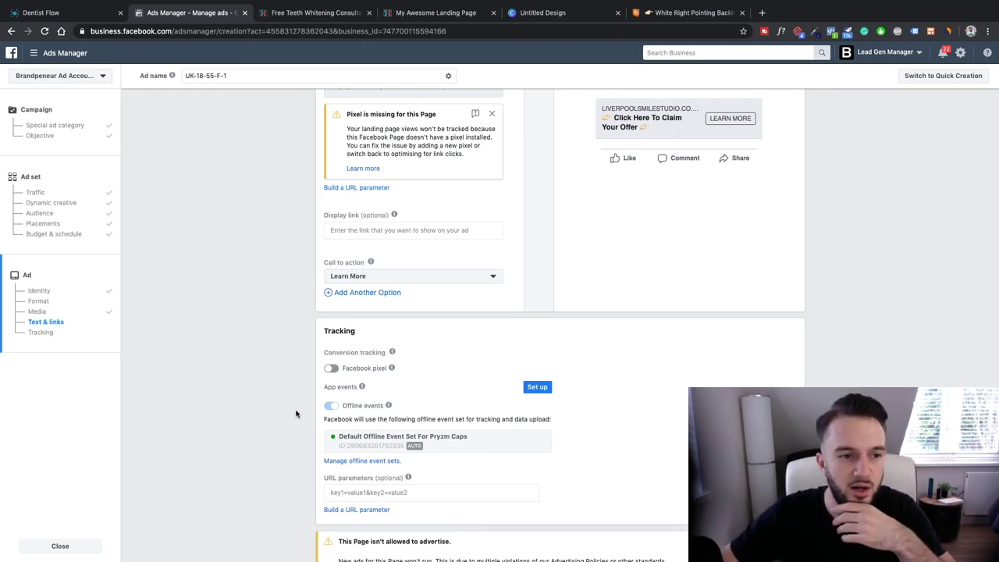
Step: Review the draft ad's two teeth images, primary texts and tracking settings, then bring up the Dentist Flow diagram
{"action": "scroll", "coordinate": [296, 413], "scroll_direction": "up", "scroll_amount": 3}
{"action": "scroll", "coordinate": [296, 414], "scroll_direction": "up", "scroll_amount": 6}
{"action": "scroll", "coordinate": [296, 414], "scroll_direction": "up", "scroll_amount": 3}
{"action": "scroll", "coordinate": [296, 414], "scroll_direction": "up", "scroll_amount": 4}
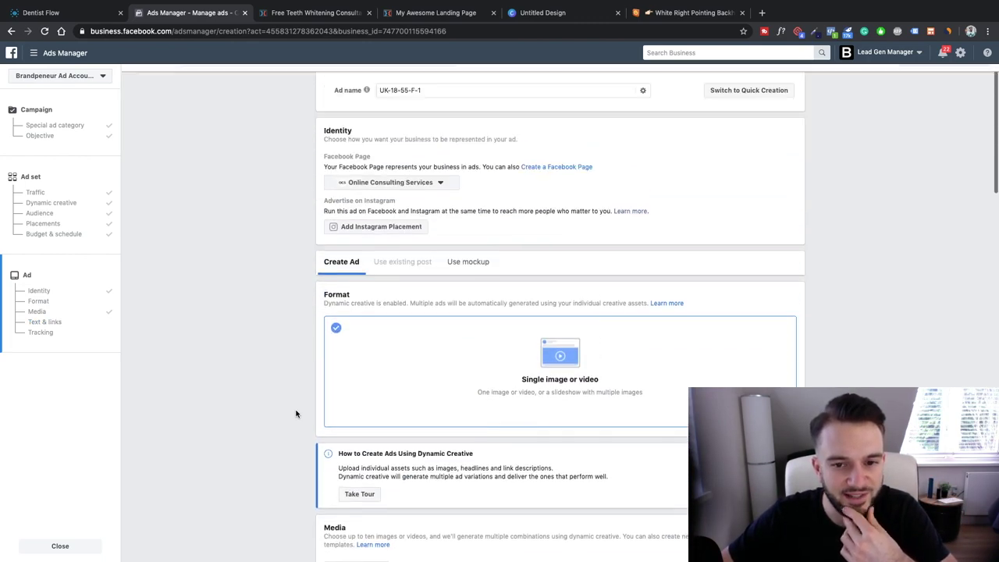
{"action": "scroll", "coordinate": [295, 414], "scroll_direction": "up", "scroll_amount": 1}
{"action": "scroll", "coordinate": [296, 413], "scroll_direction": "down", "scroll_amount": 5}
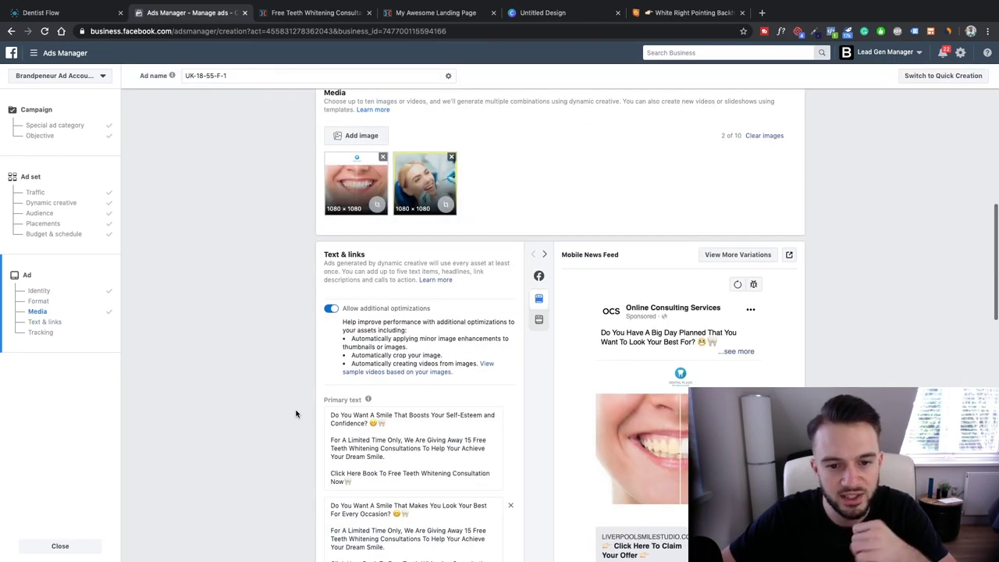
{"action": "scroll", "coordinate": [296, 413], "scroll_direction": "down", "scroll_amount": 5}
{"action": "scroll", "coordinate": [296, 414], "scroll_direction": "down", "scroll_amount": 5}
{"action": "scroll", "coordinate": [296, 413], "scroll_direction": "up", "scroll_amount": 2}
{"action": "scroll", "coordinate": [296, 413], "scroll_direction": "up", "scroll_amount": 8}
{"action": "scroll", "coordinate": [296, 413], "scroll_direction": "down", "scroll_amount": 6}
{"action": "scroll", "coordinate": [296, 414], "scroll_direction": "down", "scroll_amount": 3}
{"action": "left_click", "coordinate": [110, 14]}
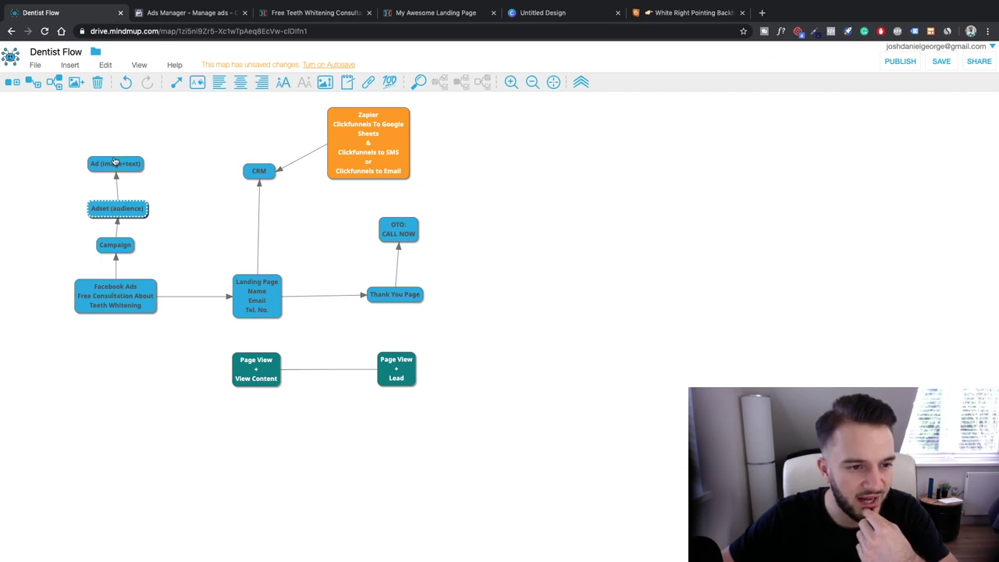
Step: Inspect the Campaign, Adset and Ad nodes, nudging Campaign slightly upward, then move to the landing page editor
{"action": "left_click", "coordinate": [113, 248]}
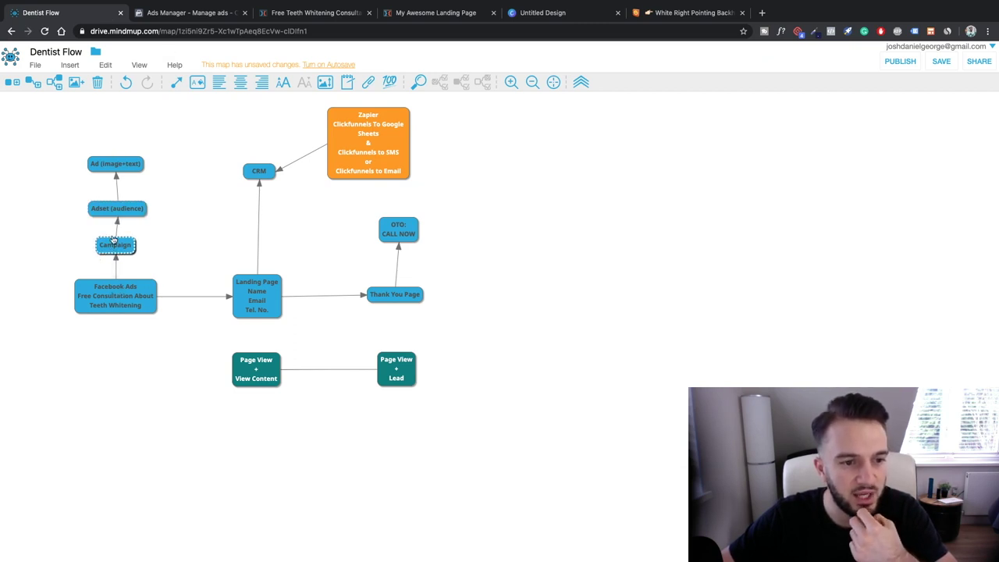
{"action": "left_click_drag", "start_coordinate": [120, 246], "coordinate": [114, 212]}
{"action": "left_click", "coordinate": [119, 209]}
{"action": "left_click", "coordinate": [116, 244]}
{"action": "left_click", "coordinate": [111, 170]}
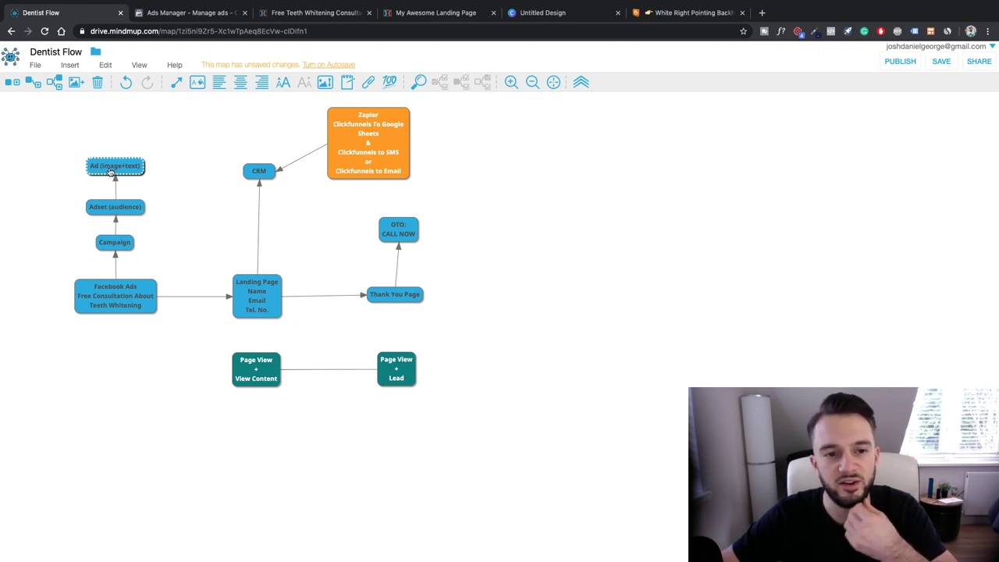
{"action": "left_click", "coordinate": [297, 14]}
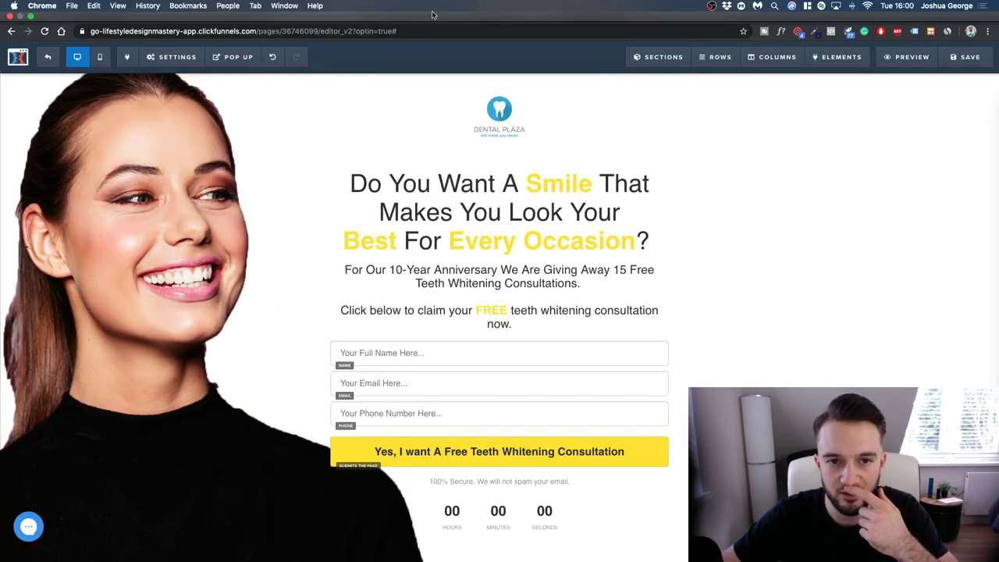
Step: Close the My Awesome Landing Page preview and go back to the Dentist Flow diagram
{"action": "left_click", "coordinate": [435, 12]}
{"action": "left_click", "coordinate": [527, 113]}
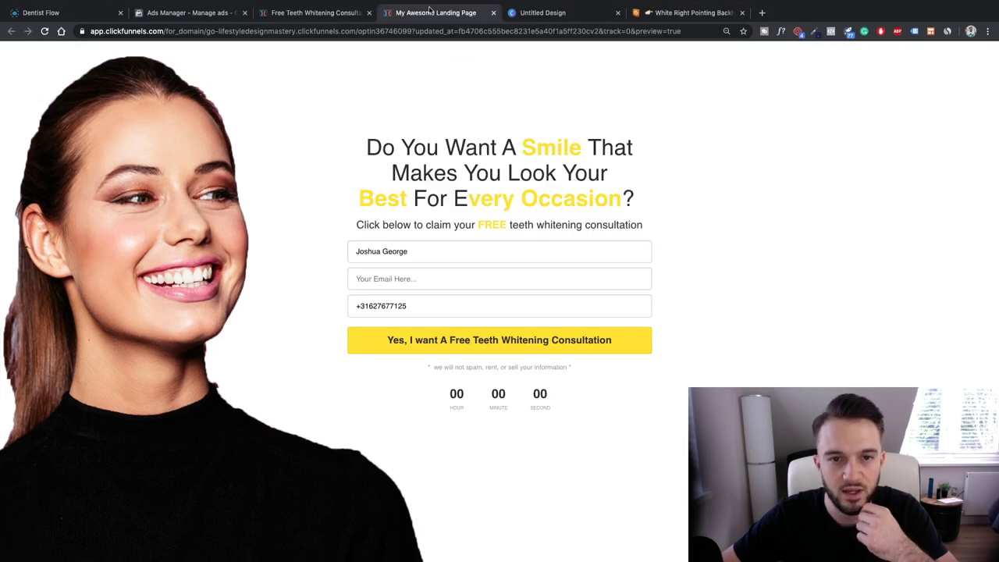
{"action": "left_click", "coordinate": [492, 13]}
{"action": "left_click", "coordinate": [51, 12]}
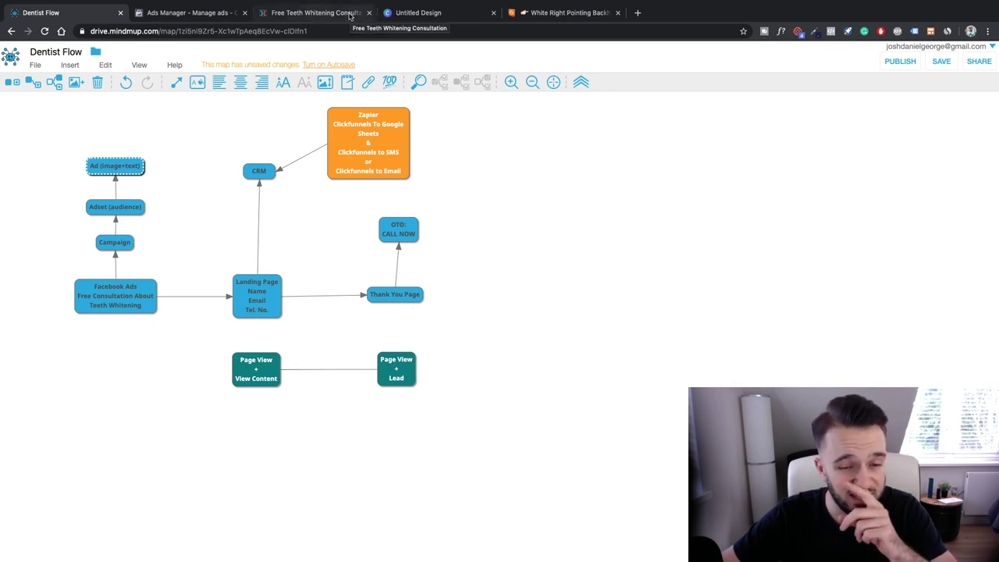
Step: Select the Thank You Page node, then return to the Ads Manager draft ad
{"action": "left_click", "coordinate": [395, 295]}
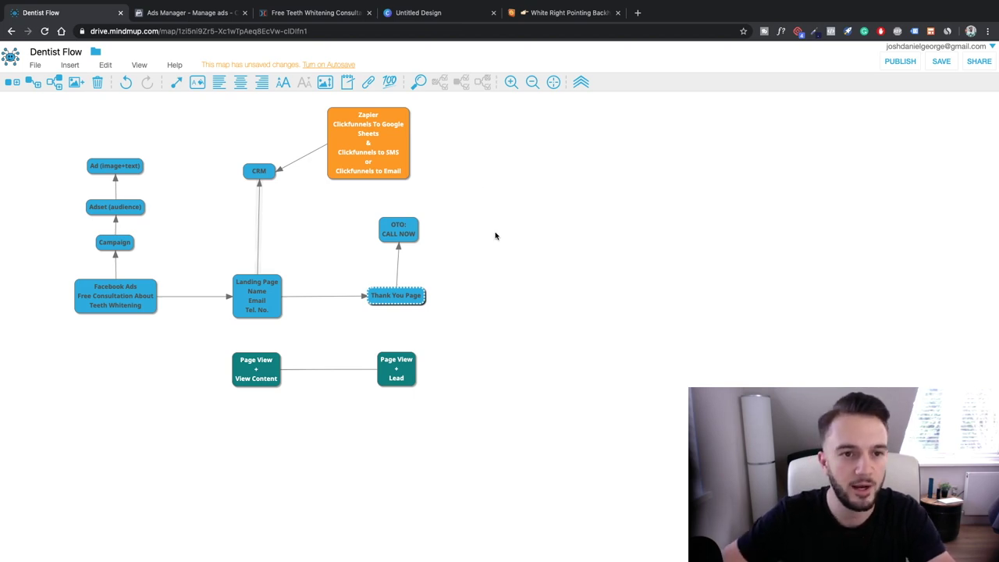
{"action": "left_click", "coordinate": [308, 15]}
Step: Confirm the draft teeth-whitening ad in Ads Manager
{"action": "left_click", "coordinate": [216, 20]}
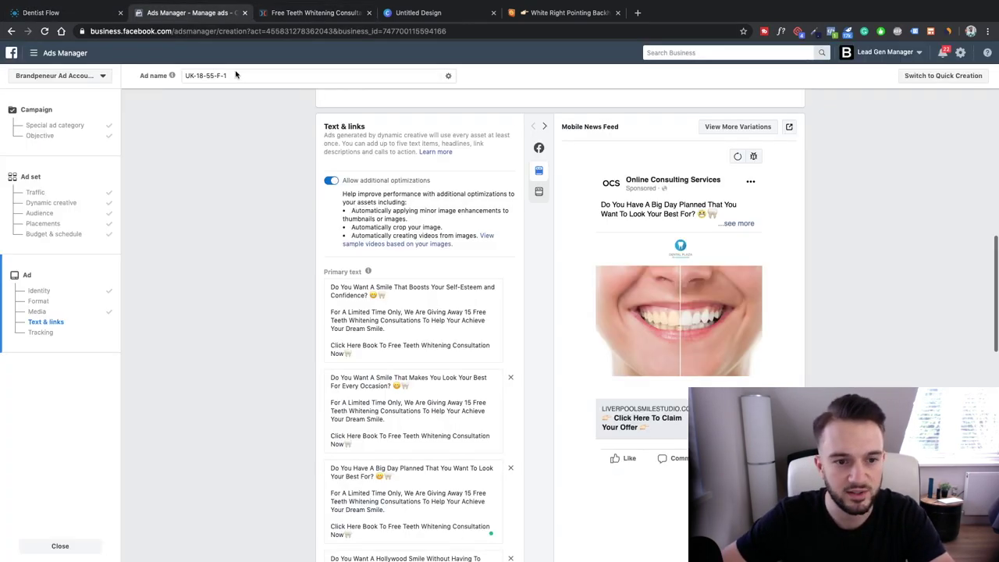
{"action": "scroll", "coordinate": [519, 353], "scroll_direction": "down", "scroll_amount": 10}
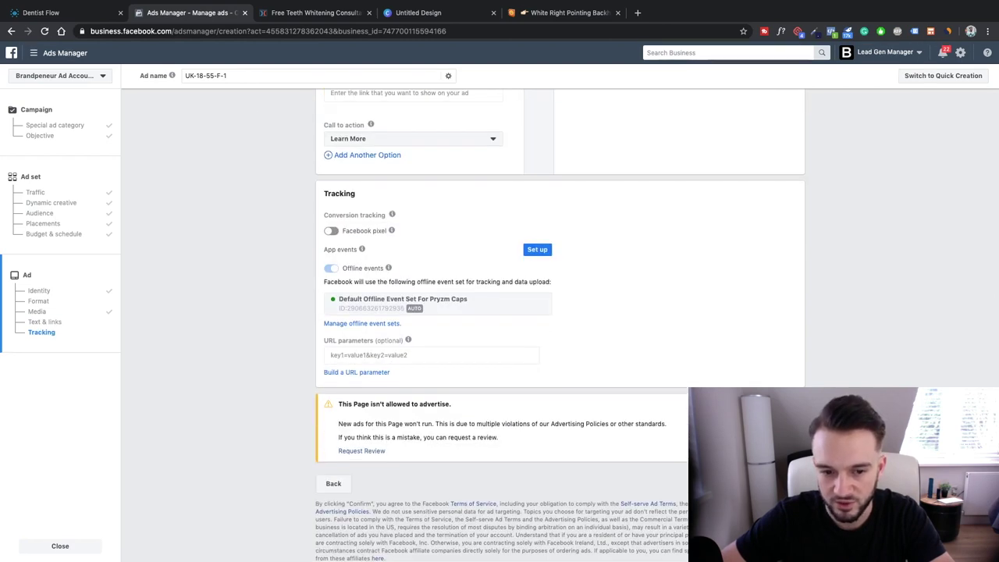
{"action": "left_click", "coordinate": [772, 483]}
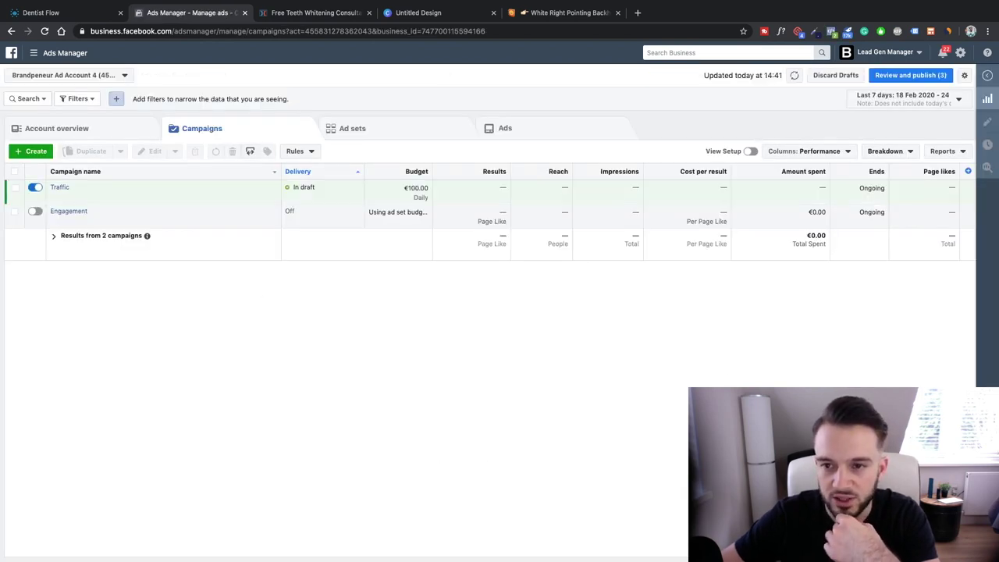
{"action": "mouse_move", "coordinate": [234, 192]}
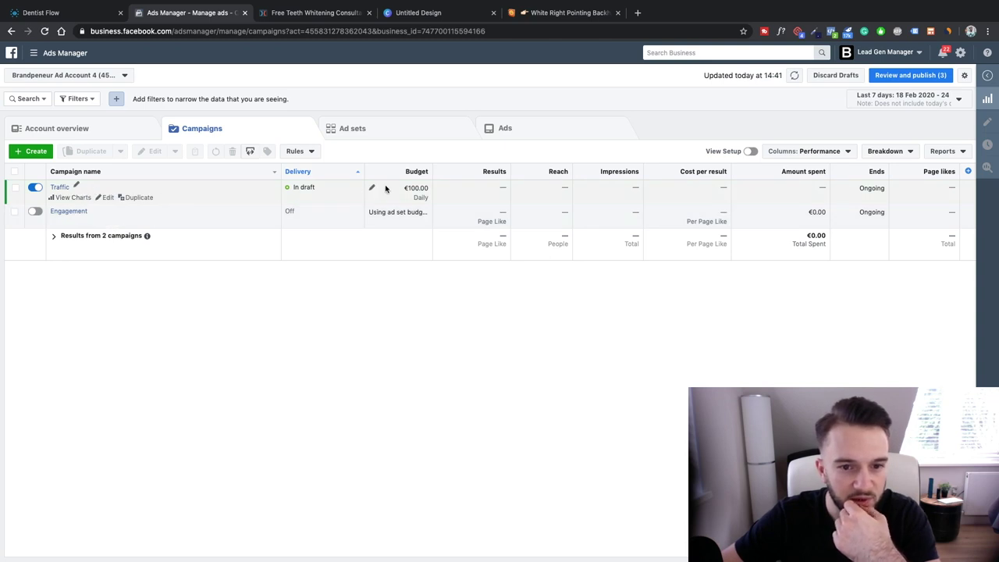
Step: Set the Traffic campaign's daily budget to €1.00 and save it to draft
{"action": "left_click", "coordinate": [372, 189]}
{"action": "type", "text": "1"}
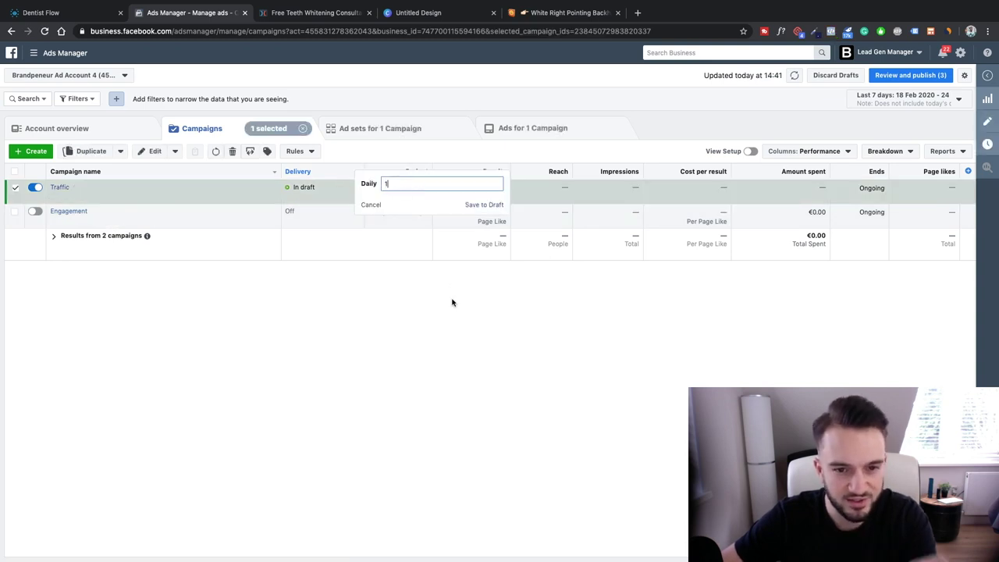
{"action": "type", "text": "00"}
{"action": "key", "text": "Return"}
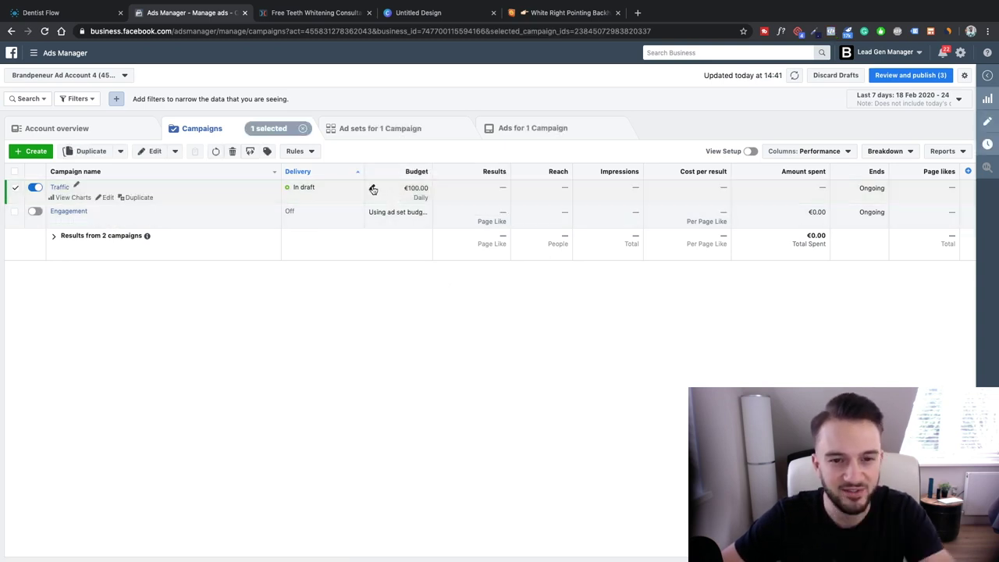
{"action": "left_click", "coordinate": [373, 189]}
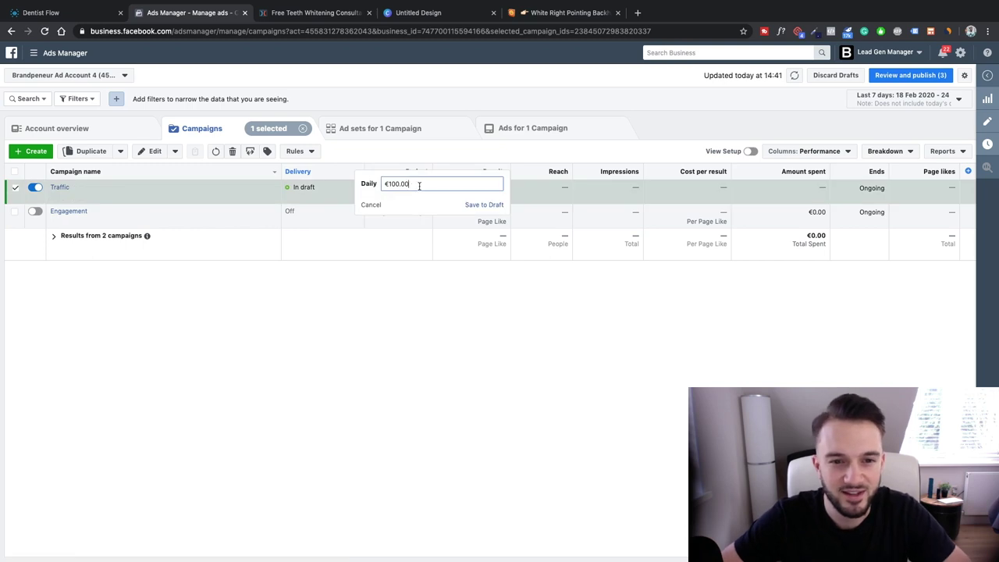
{"action": "left_click", "coordinate": [472, 205]}
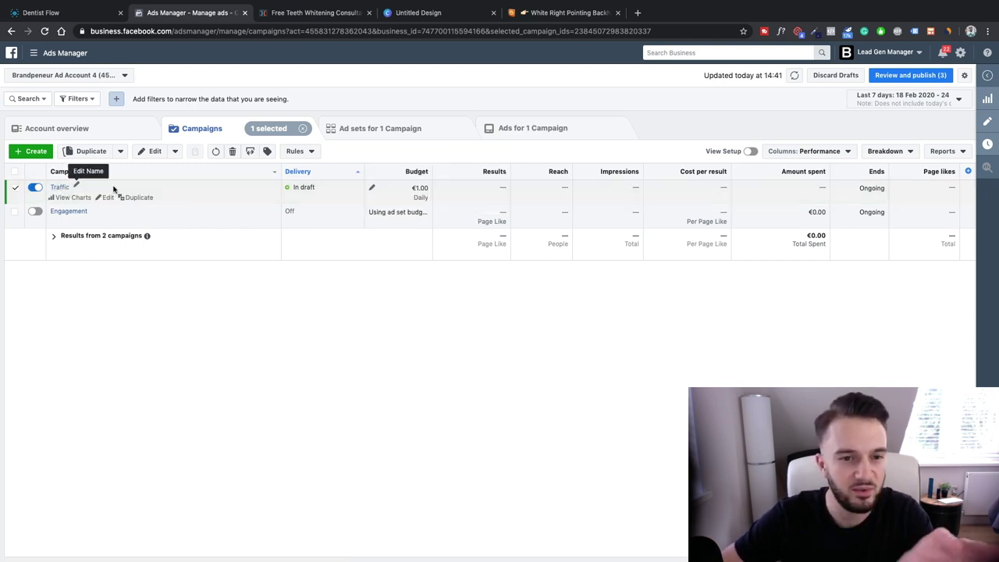
Step: Duplicate the UK_18-55_F ad set into the original Traffic campaign
{"action": "left_click", "coordinate": [370, 134]}
{"action": "mouse_move", "coordinate": [71, 199]}
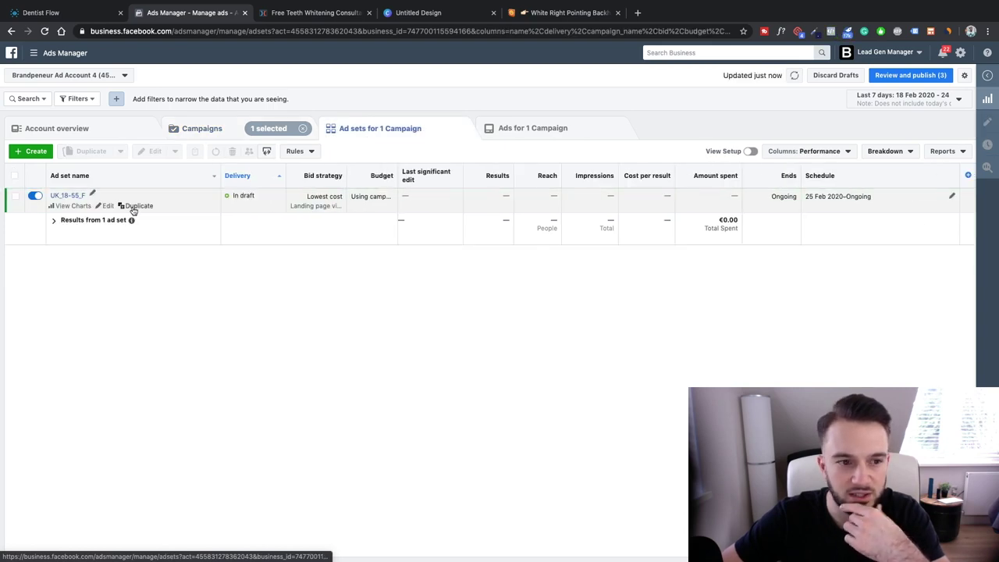
{"action": "left_click", "coordinate": [136, 206]}
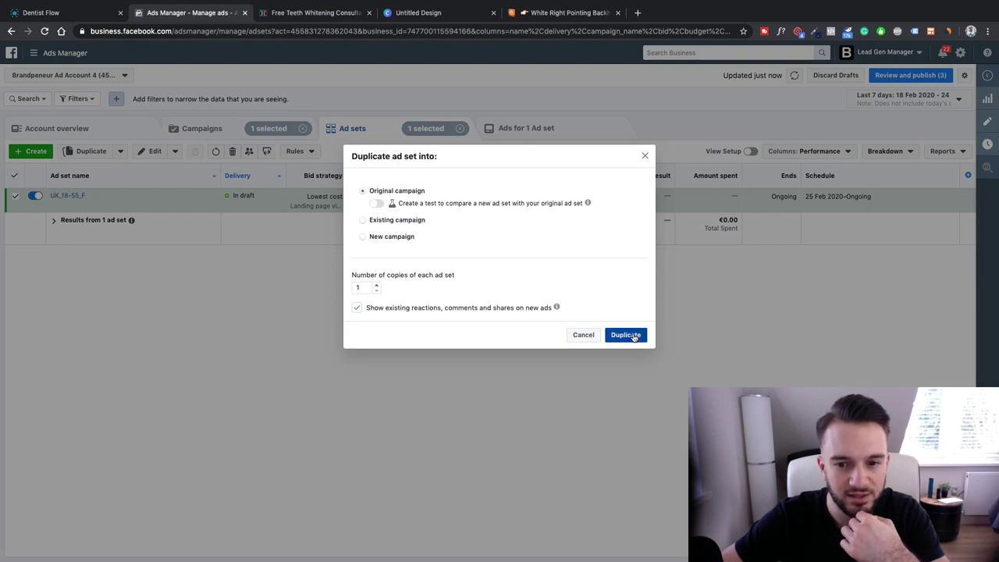
{"action": "left_click", "coordinate": [626, 335]}
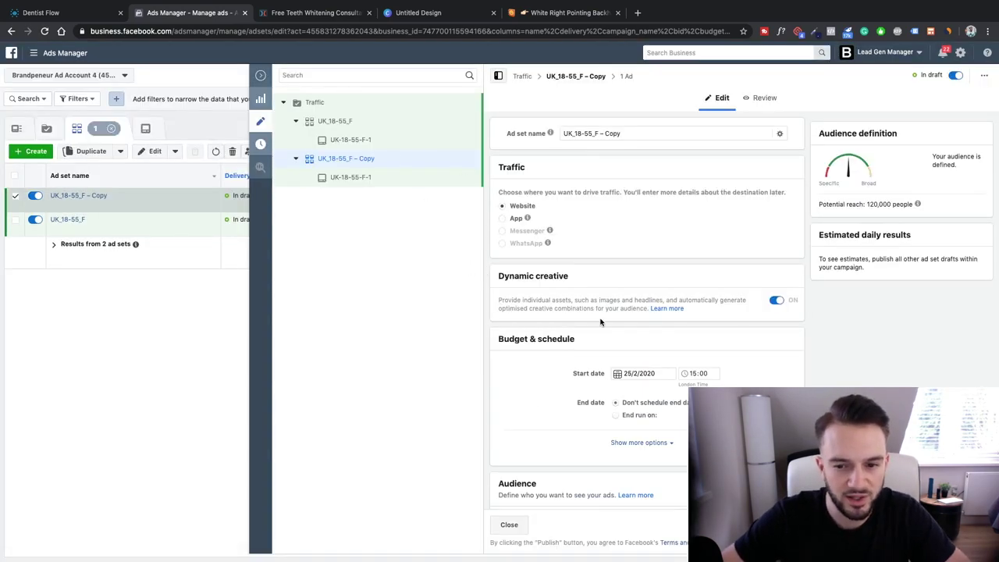
{"action": "scroll", "coordinate": [588, 322], "scroll_direction": "down", "scroll_amount": 1}
{"action": "scroll", "coordinate": [588, 322], "scroll_direction": "down", "scroll_amount": 5}
{"action": "scroll", "coordinate": [587, 322], "scroll_direction": "down", "scroll_amount": 5}
{"action": "scroll", "coordinate": [588, 321], "scroll_direction": "up", "scroll_amount": 15}
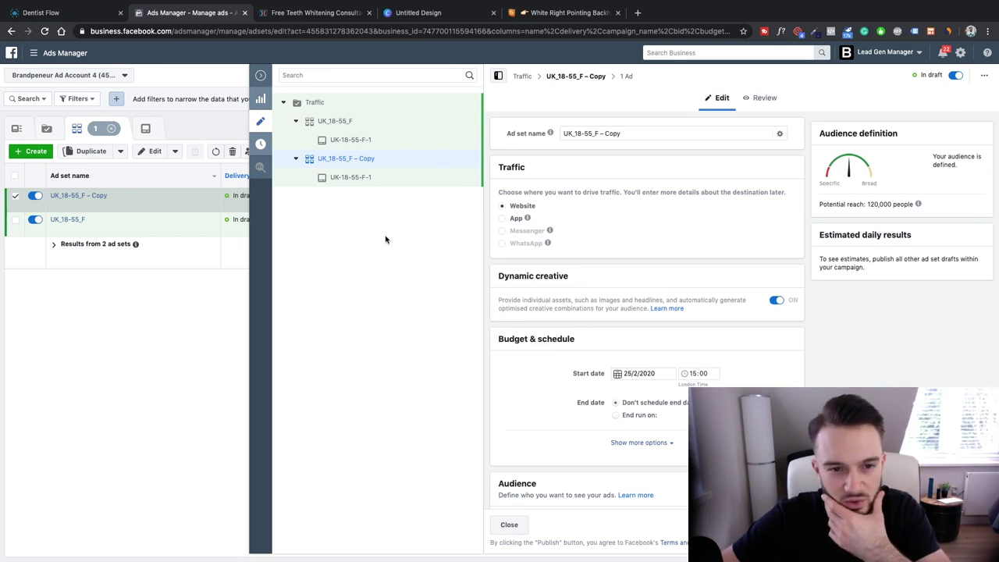
Step: Rename the copied ad set to UK_18-55_M, removing the Copy suffix
{"action": "left_click", "coordinate": [592, 132]}
{"action": "key", "text": "BackSpace"}
{"action": "type", "text": "M"}
{"action": "left_click_drag", "start_coordinate": [604, 132], "coordinate": [640, 136]}
{"action": "key", "text": "BackSpace"}
Step: Change the copied ad set's audience gender from women to men
{"action": "scroll", "coordinate": [645, 183], "scroll_direction": "down", "scroll_amount": 3}
{"action": "scroll", "coordinate": [645, 187], "scroll_direction": "down", "scroll_amount": 1}
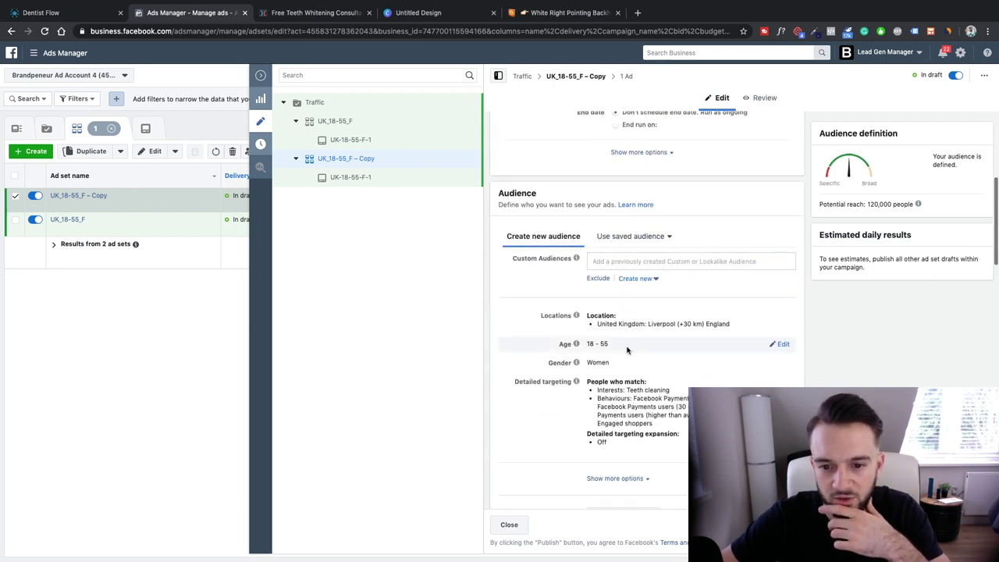
{"action": "left_click", "coordinate": [780, 363]}
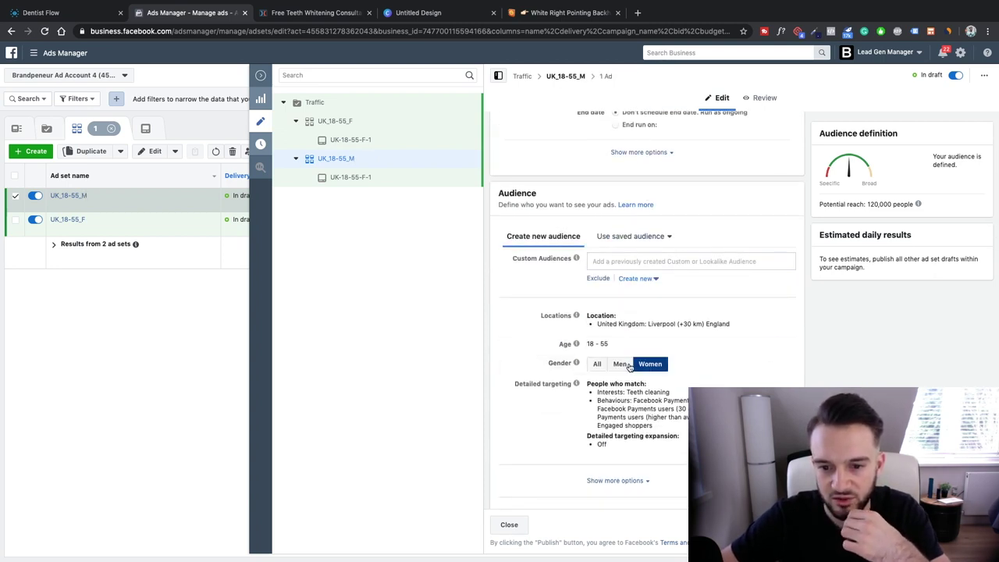
{"action": "left_click", "coordinate": [629, 367]}
{"action": "scroll", "coordinate": [752, 349], "scroll_direction": "down", "scroll_amount": 2}
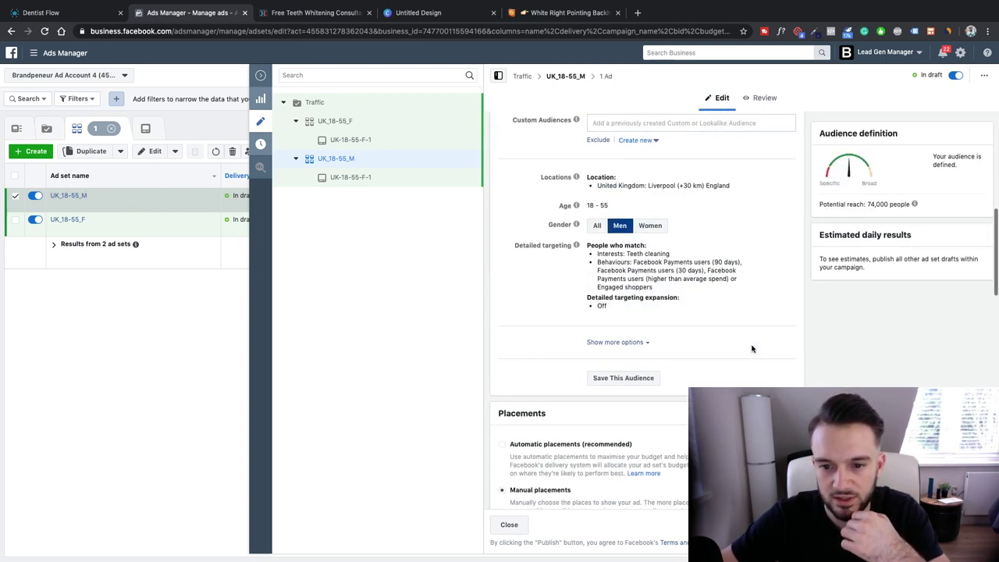
{"action": "scroll", "coordinate": [751, 349], "scroll_direction": "down", "scroll_amount": 5}
{"action": "scroll", "coordinate": [752, 349], "scroll_direction": "down", "scroll_amount": 5}
{"action": "scroll", "coordinate": [752, 349], "scroll_direction": "down", "scroll_amount": 4}
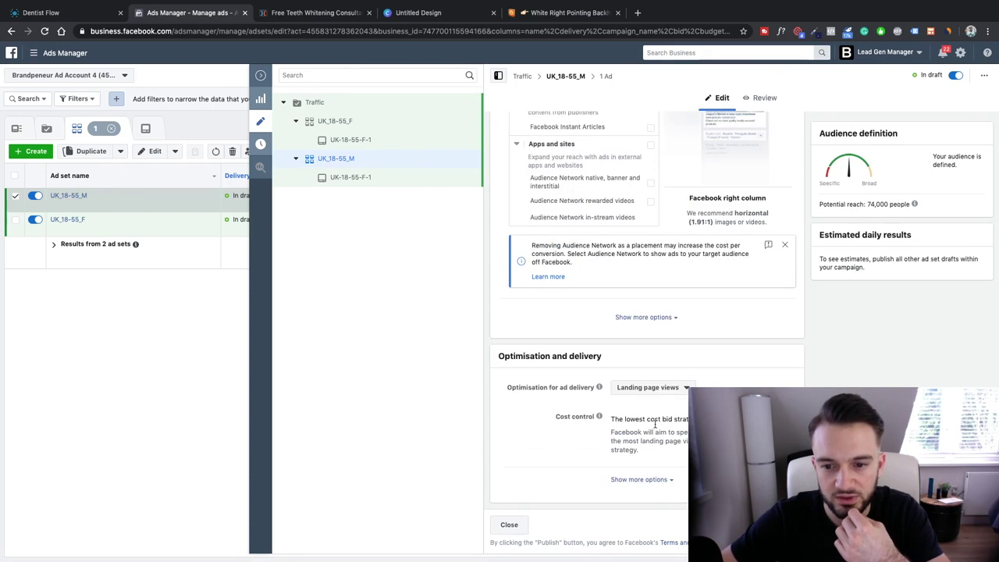
{"action": "left_click", "coordinate": [605, 76]}
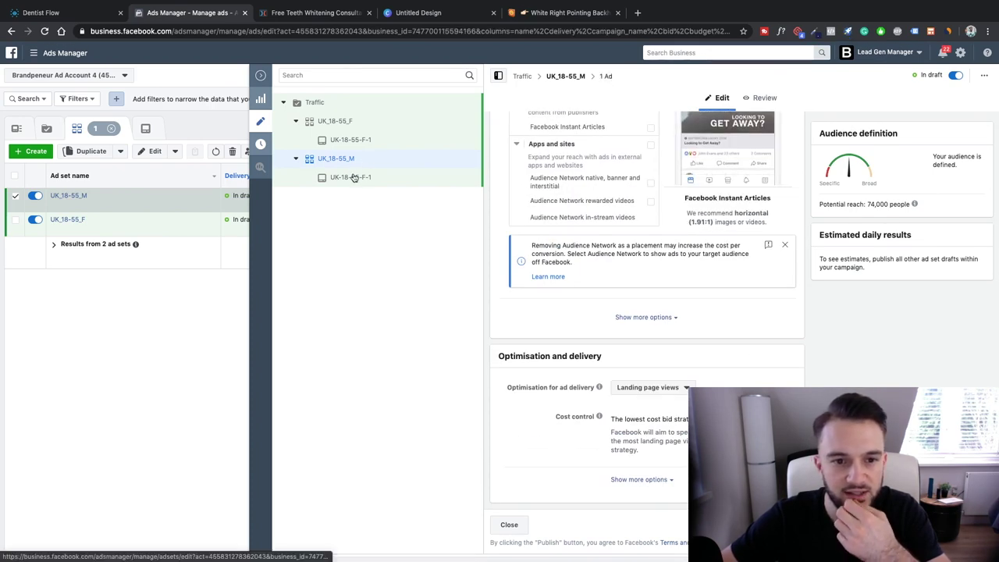
{"action": "left_click", "coordinate": [364, 179]}
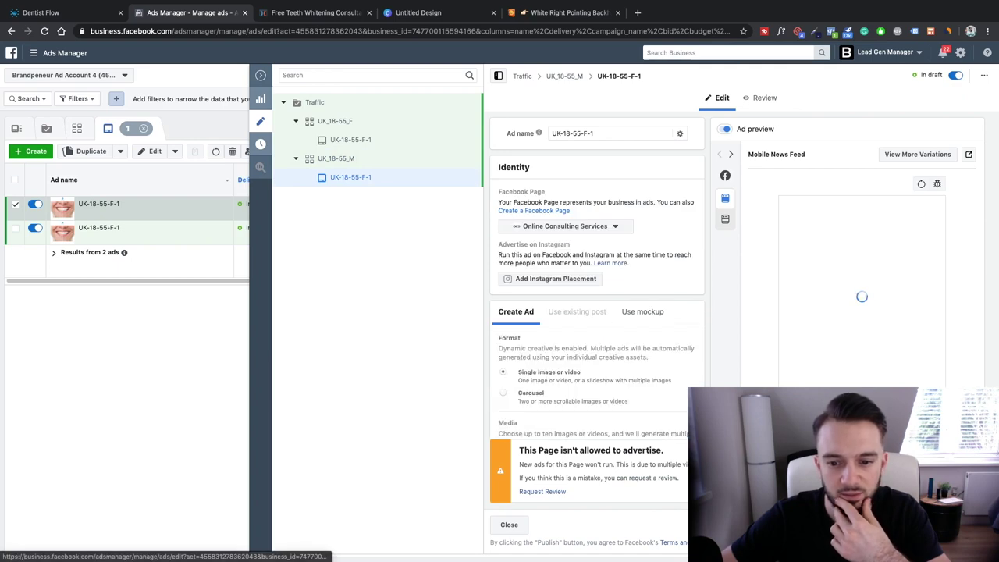
{"action": "scroll", "coordinate": [585, 375], "scroll_direction": "down", "scroll_amount": 1}
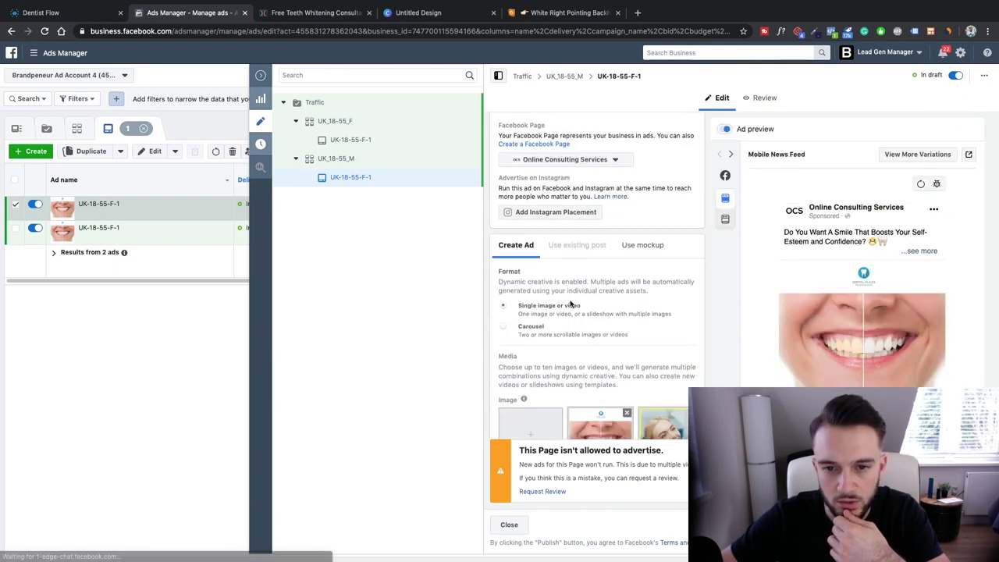
{"action": "scroll", "coordinate": [602, 197], "scroll_direction": "down", "scroll_amount": 3}
{"action": "scroll", "coordinate": [601, 197], "scroll_direction": "down", "scroll_amount": 1}
{"action": "scroll", "coordinate": [578, 197], "scroll_direction": "up", "scroll_amount": 5}
{"action": "left_click", "coordinate": [565, 226]}
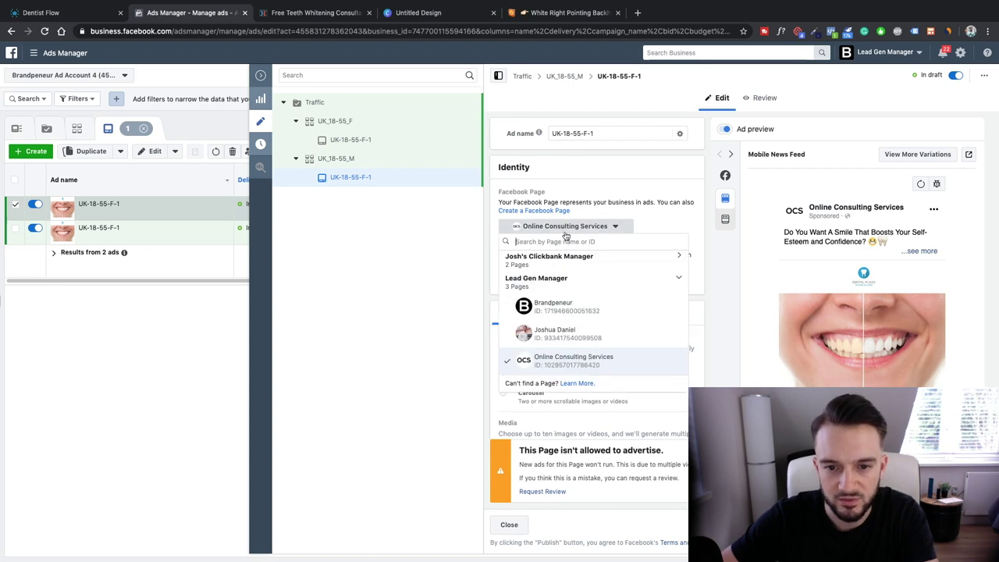
{"action": "left_click", "coordinate": [553, 306]}
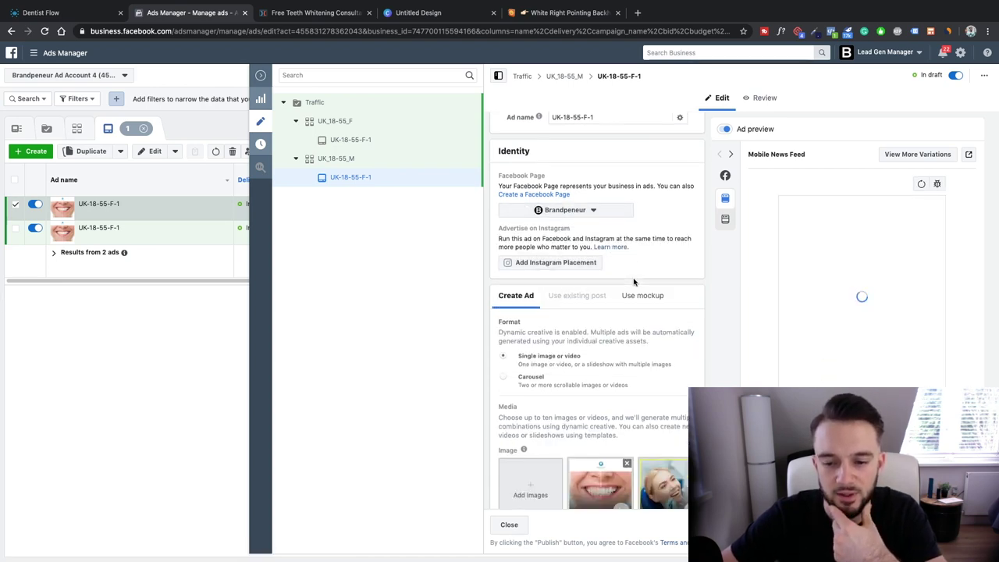
{"action": "scroll", "coordinate": [634, 282], "scroll_direction": "down", "scroll_amount": 2}
{"action": "scroll", "coordinate": [634, 281], "scroll_direction": "down", "scroll_amount": 2}
{"action": "scroll", "coordinate": [632, 278], "scroll_direction": "down", "scroll_amount": 2}
{"action": "scroll", "coordinate": [633, 278], "scroll_direction": "up", "scroll_amount": 1}
{"action": "scroll", "coordinate": [632, 281], "scroll_direction": "up", "scroll_amount": 2}
{"action": "scroll", "coordinate": [632, 282], "scroll_direction": "up", "scroll_amount": 1}
{"action": "scroll", "coordinate": [633, 282], "scroll_direction": "up", "scroll_amount": 1}
{"action": "scroll", "coordinate": [631, 287], "scroll_direction": "up", "scroll_amount": 1}
{"action": "scroll", "coordinate": [628, 292], "scroll_direction": "up", "scroll_amount": 1}
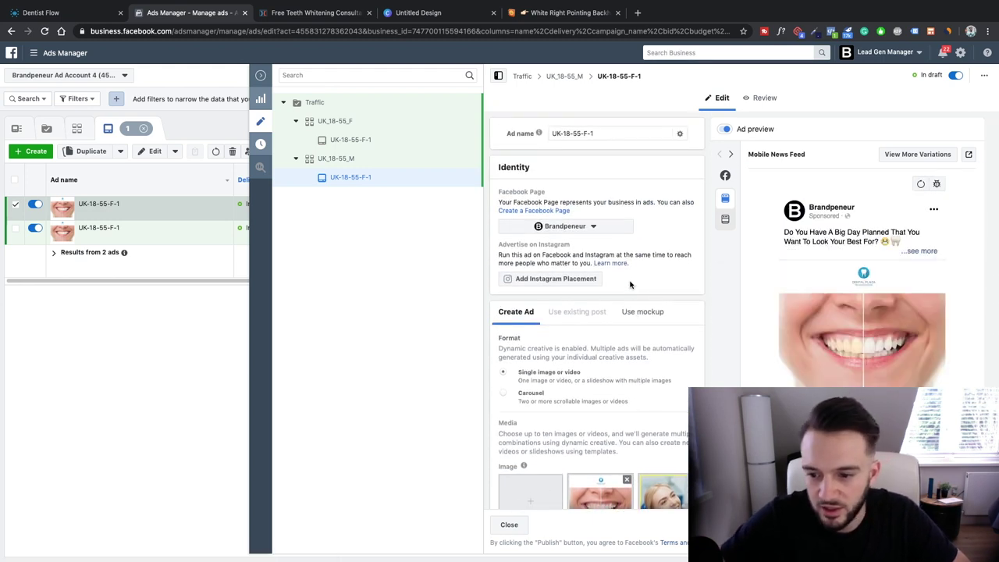
{"action": "scroll", "coordinate": [629, 281], "scroll_direction": "down", "scroll_amount": 3}
{"action": "scroll", "coordinate": [612, 272], "scroll_direction": "down", "scroll_amount": 3}
{"action": "scroll", "coordinate": [611, 272], "scroll_direction": "down", "scroll_amount": 1}
{"action": "scroll", "coordinate": [612, 271], "scroll_direction": "down", "scroll_amount": 2}
{"action": "scroll", "coordinate": [611, 272], "scroll_direction": "down", "scroll_amount": 3}
{"action": "scroll", "coordinate": [611, 272], "scroll_direction": "down", "scroll_amount": 1}
{"action": "scroll", "coordinate": [611, 277], "scroll_direction": "up", "scroll_amount": 1}
{"action": "scroll", "coordinate": [609, 304], "scroll_direction": "up", "scroll_amount": 2}
{"action": "scroll", "coordinate": [603, 344], "scroll_direction": "up", "scroll_amount": 3}
{"action": "scroll", "coordinate": [601, 364], "scroll_direction": "up", "scroll_amount": 2}
{"action": "scroll", "coordinate": [601, 362], "scroll_direction": "up", "scroll_amount": 3}
{"action": "scroll", "coordinate": [616, 367], "scroll_direction": "up", "scroll_amount": 2}
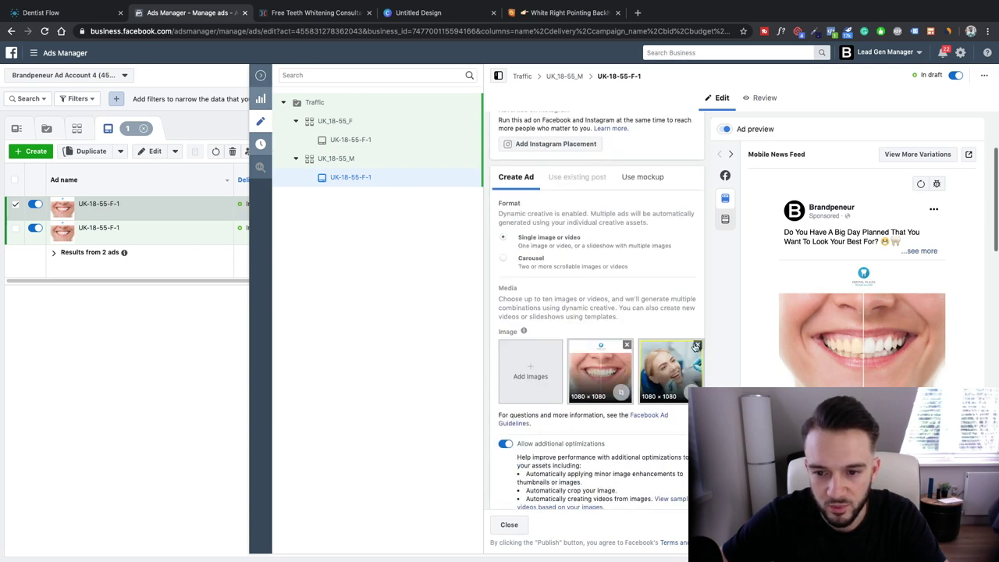
Step: Bring up the Canva teeth design and scroll through its pages
{"action": "left_click", "coordinate": [445, 14]}
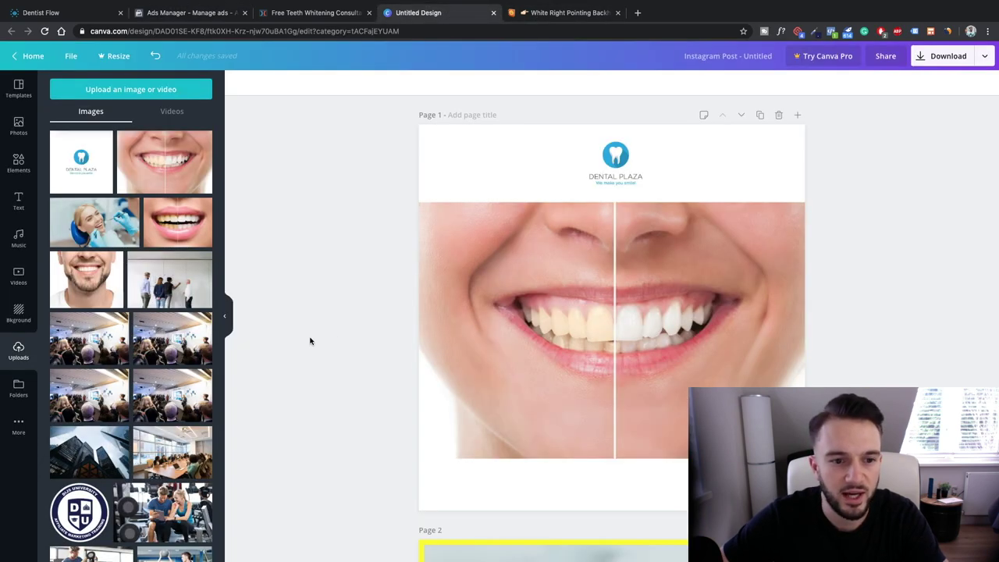
{"action": "scroll", "coordinate": [496, 264], "scroll_direction": "down", "scroll_amount": 3}
{"action": "scroll", "coordinate": [503, 262], "scroll_direction": "down", "scroll_amount": 8}
{"action": "scroll", "coordinate": [503, 263], "scroll_direction": "down", "scroll_amount": 2}
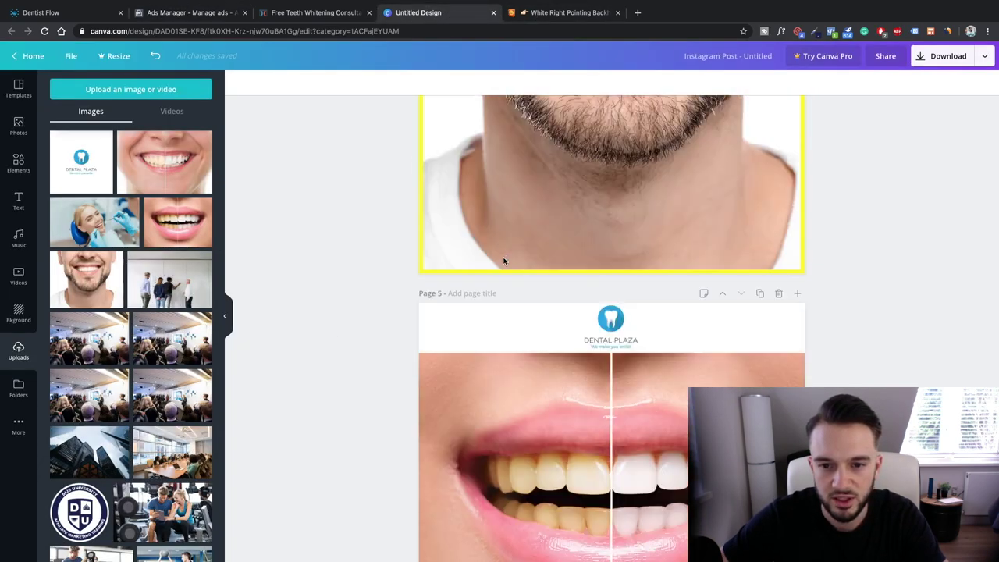
{"action": "scroll", "coordinate": [503, 262], "scroll_direction": "up", "scroll_amount": 6}
{"action": "scroll", "coordinate": [546, 234], "scroll_direction": "down", "scroll_amount": 2}
Step: Download only page 4 as a PNG and dismiss the Canva Pro offer
{"action": "left_click", "coordinate": [984, 56]}
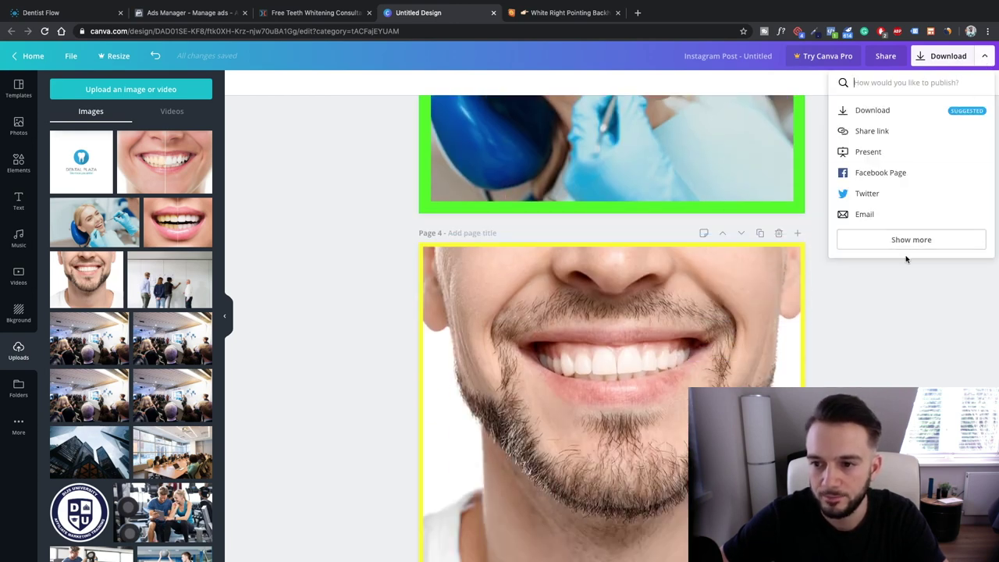
{"action": "left_click", "coordinate": [895, 110]}
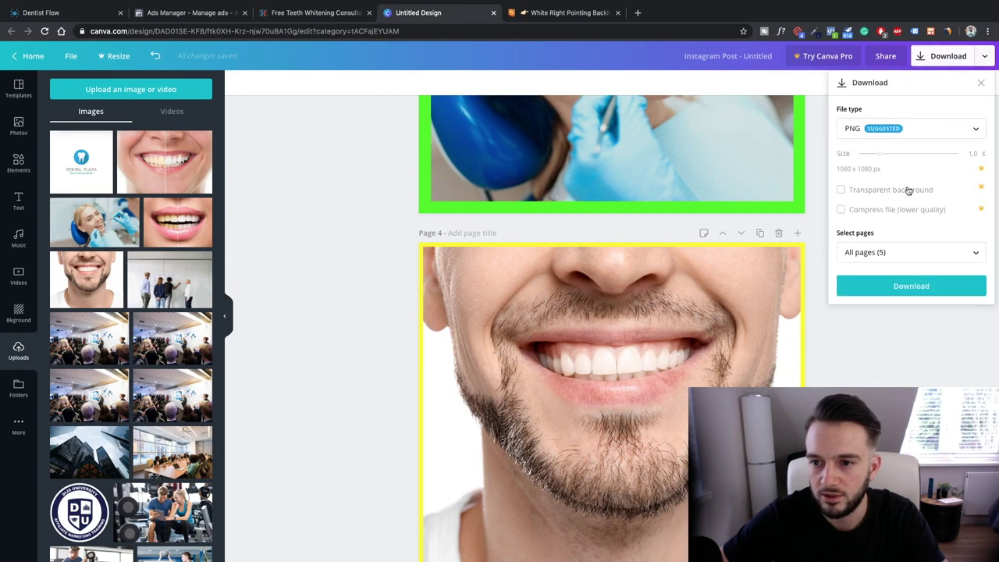
{"action": "left_click", "coordinate": [903, 252]}
{"action": "scroll", "coordinate": [972, 364], "scroll_direction": "down", "scroll_amount": 1}
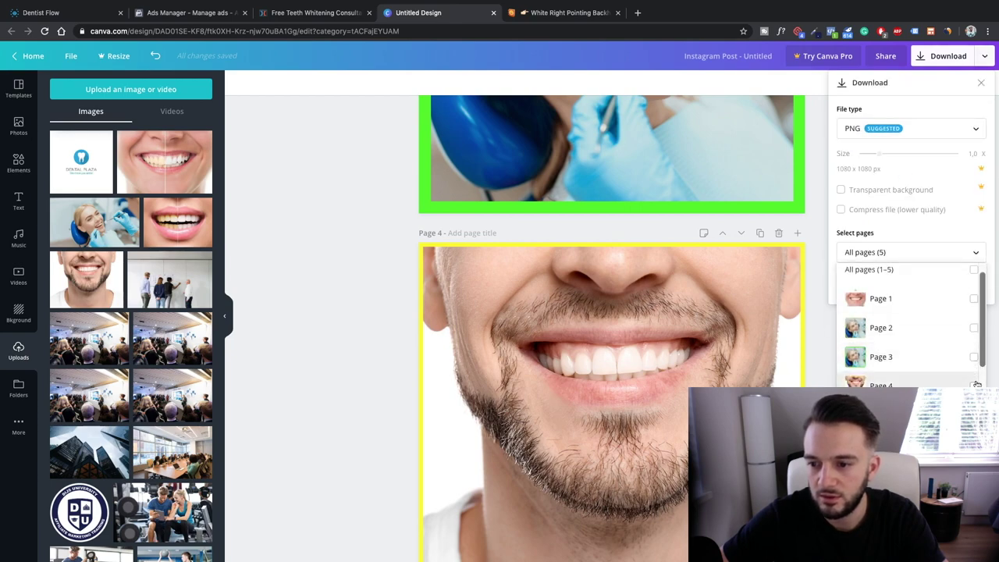
{"action": "left_click", "coordinate": [974, 385]}
{"action": "left_click", "coordinate": [932, 292]}
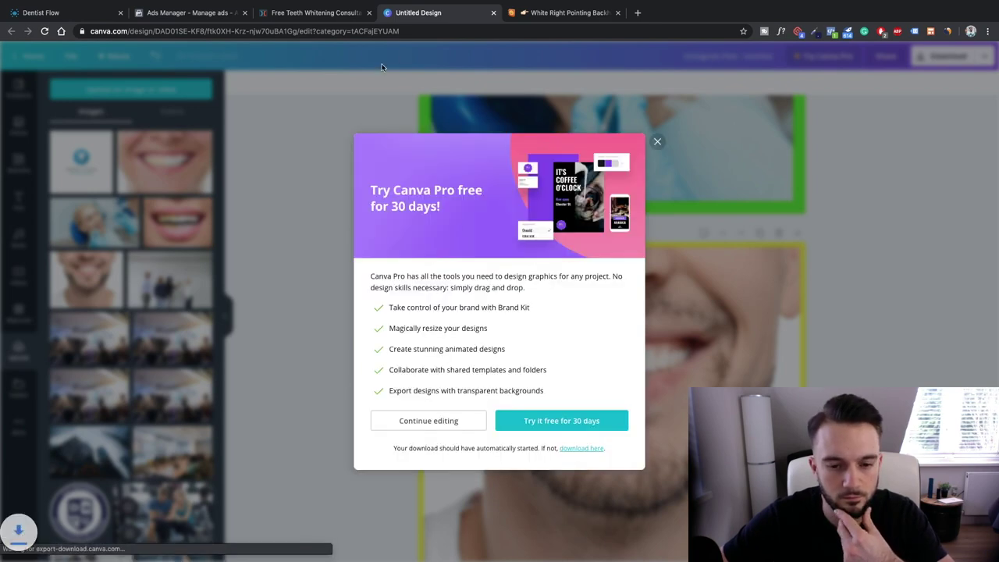
{"action": "left_click", "coordinate": [657, 141]}
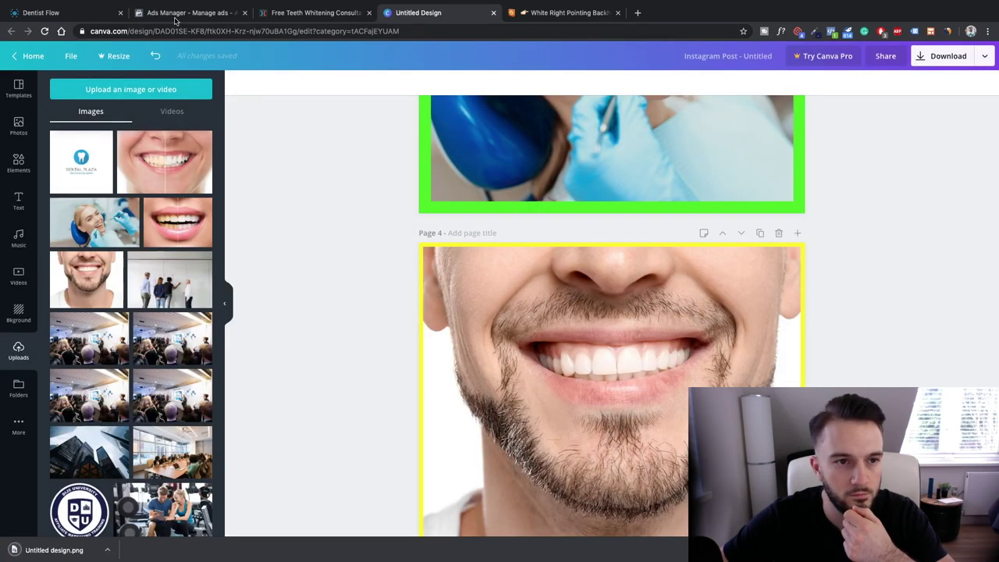
Step: Upload the downloaded Untitled design.png into the ad's image library
{"action": "left_click", "coordinate": [169, 13]}
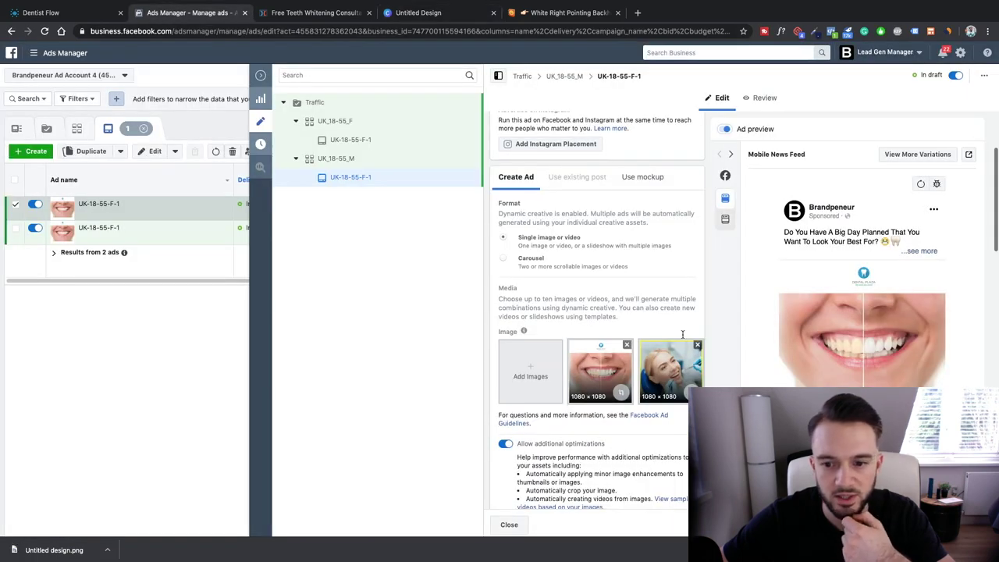
{"action": "left_click", "coordinate": [531, 370]}
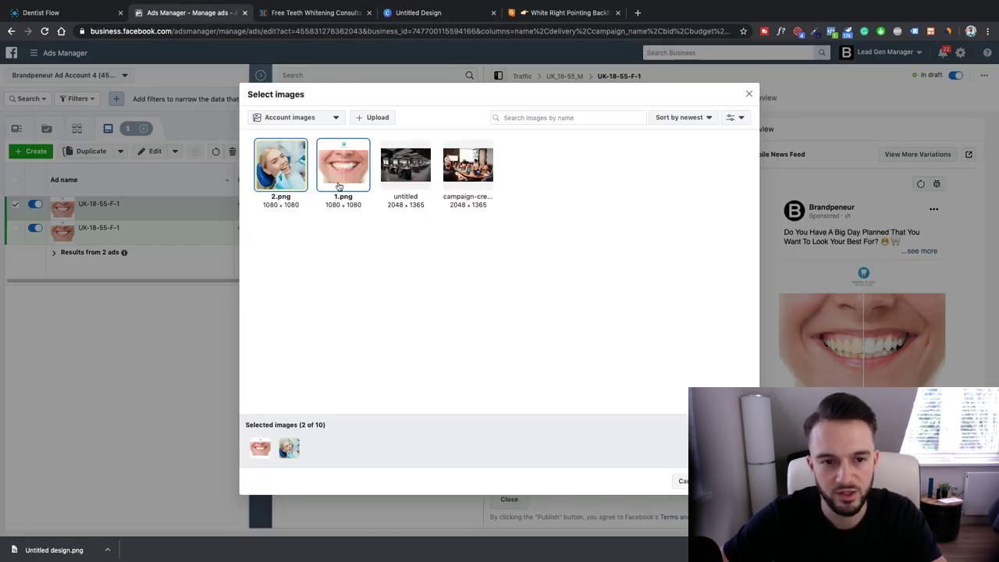
{"action": "left_click", "coordinate": [372, 118]}
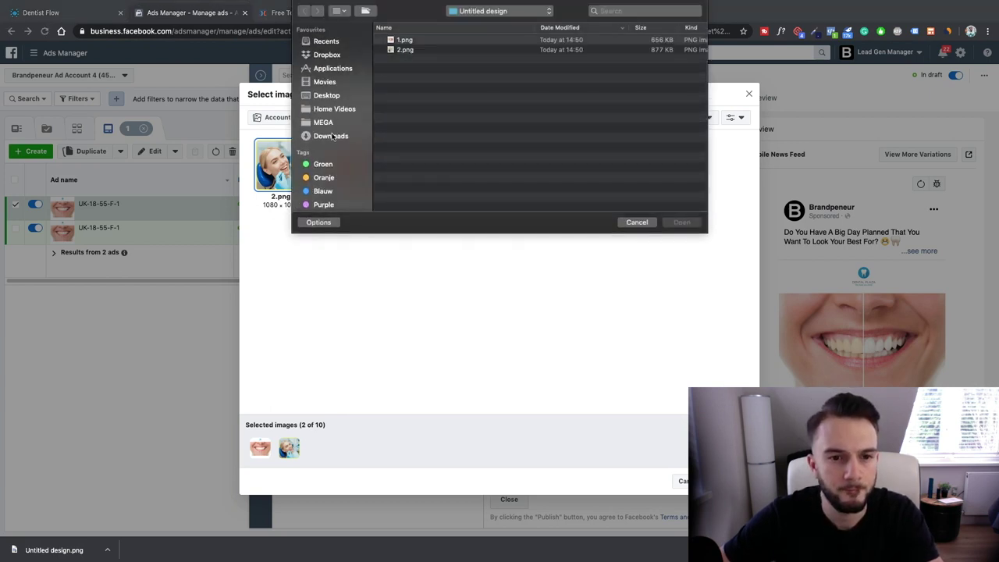
{"action": "left_click", "coordinate": [332, 136]}
{"action": "double_click", "coordinate": [408, 41]}
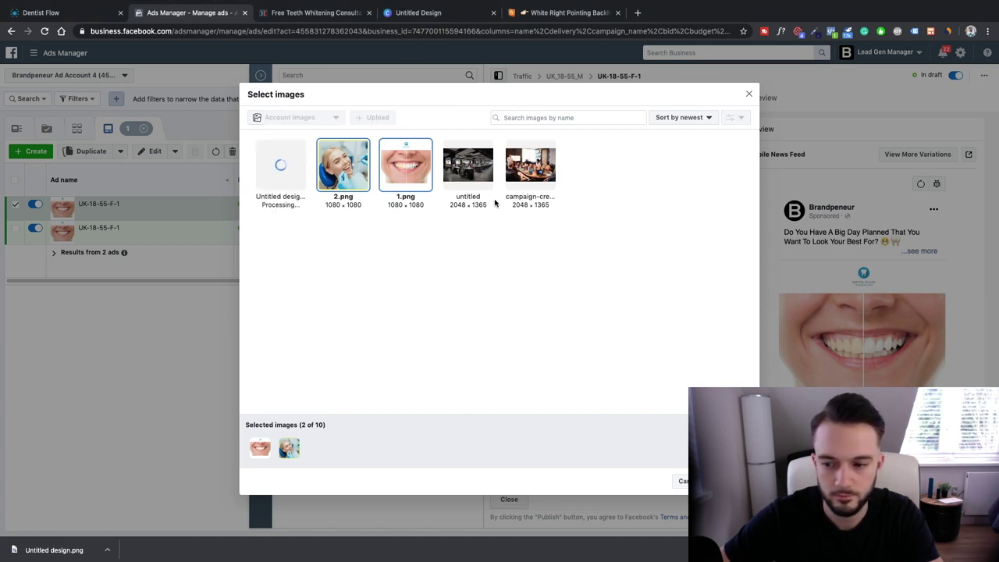
{"action": "left_click", "coordinate": [985, 551]}
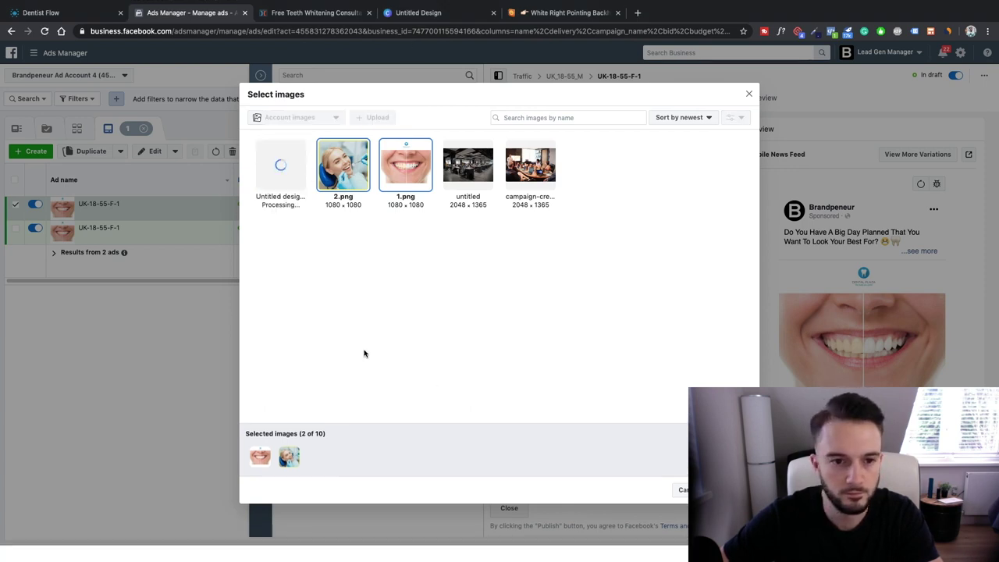
Step: Set the ad's images to the new smile image and 1.png, dropping 2.png
{"action": "left_click", "coordinate": [289, 178]}
{"action": "left_click", "coordinate": [394, 192]}
{"action": "left_click", "coordinate": [344, 166]}
{"action": "left_click", "coordinate": [722, 507]}
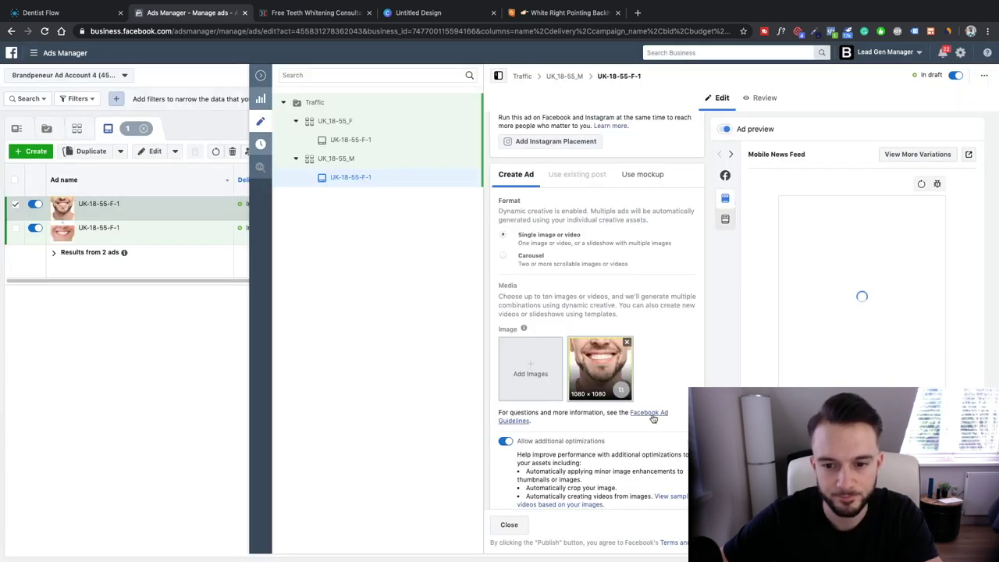
{"action": "left_click", "coordinate": [519, 375]}
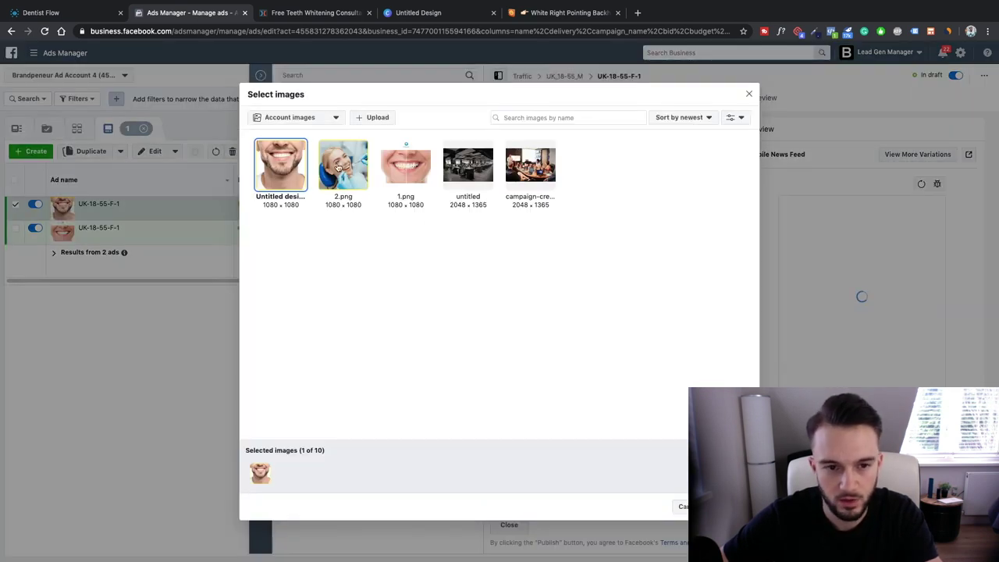
{"action": "left_click", "coordinate": [406, 165]}
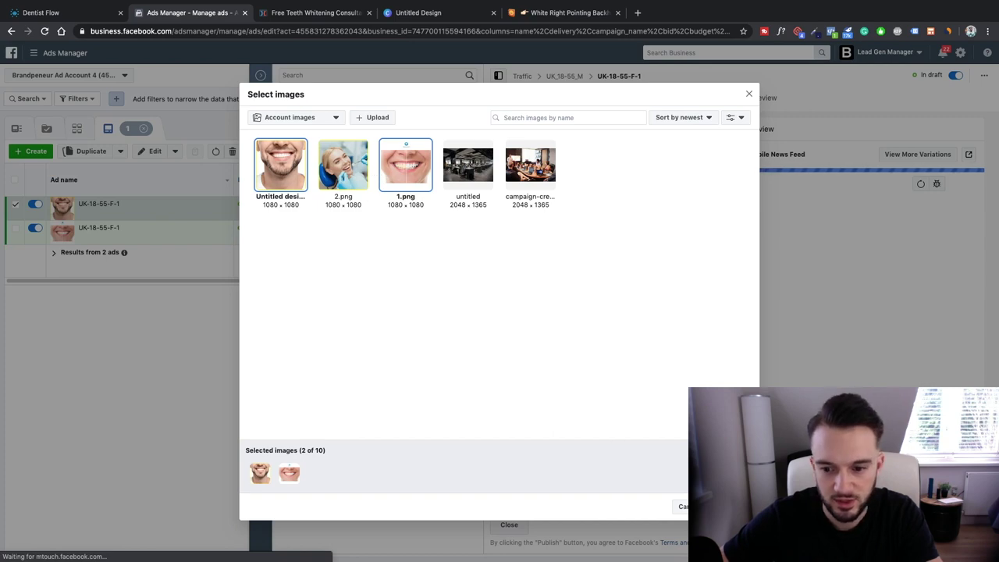
{"action": "left_click", "coordinate": [722, 507]}
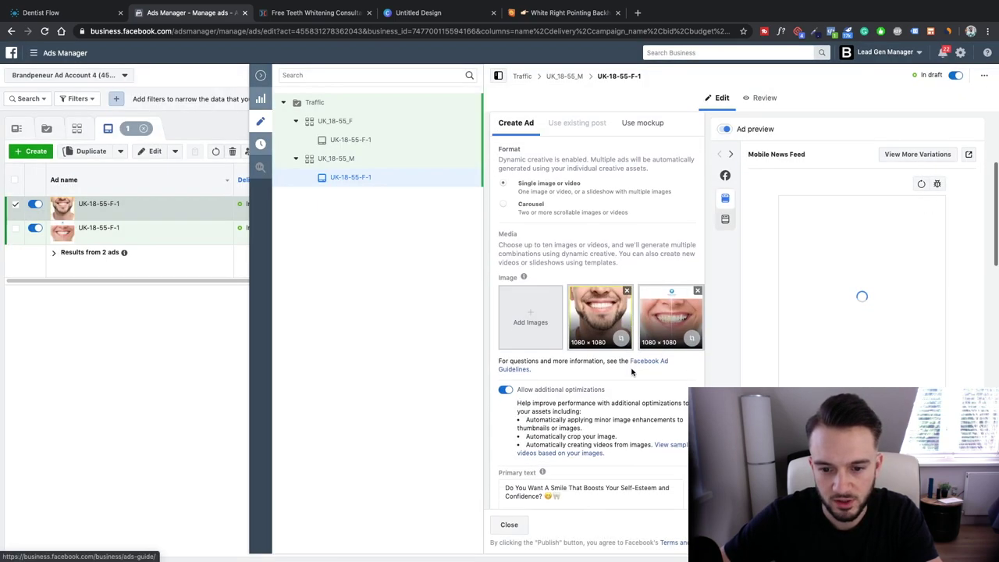
Step: Publish the edited ad
{"action": "scroll", "coordinate": [632, 372], "scroll_direction": "down", "scroll_amount": 3}
{"action": "scroll", "coordinate": [632, 372], "scroll_direction": "up", "scroll_amount": 5}
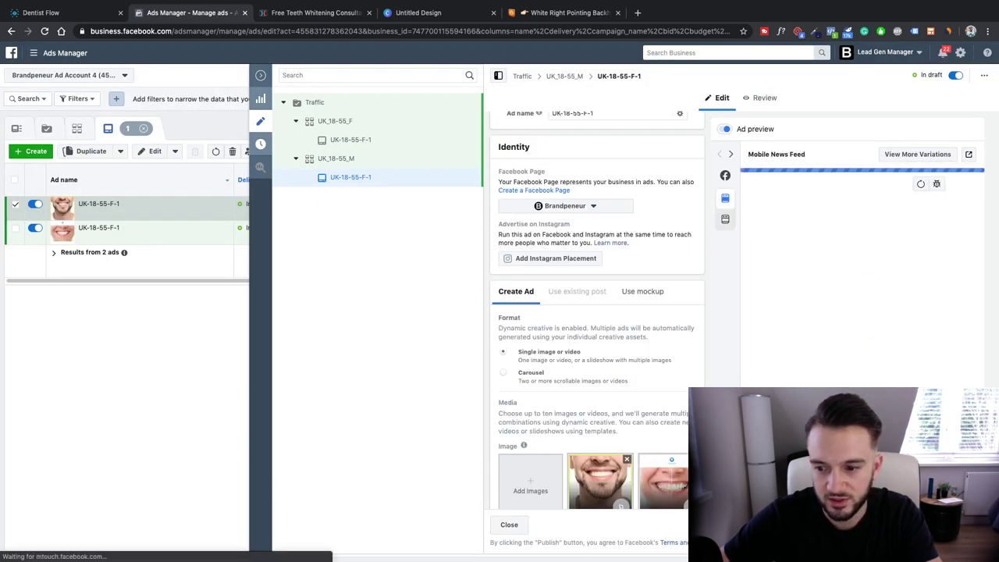
{"action": "left_click", "coordinate": [962, 525]}
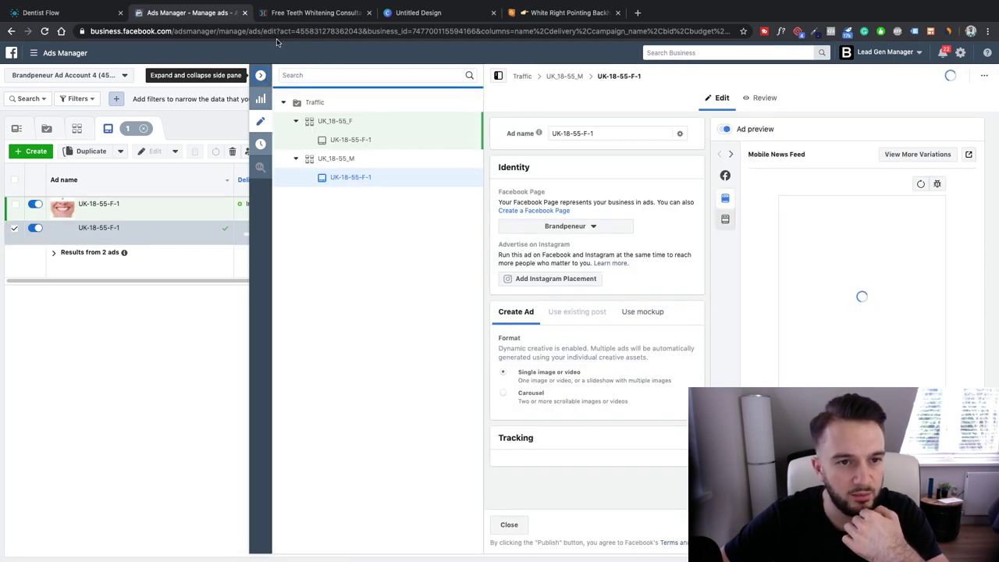
Step: Stay in the editor, save the optin page, exit to the funnel overview and select its URL
{"action": "left_click", "coordinate": [279, 14]}
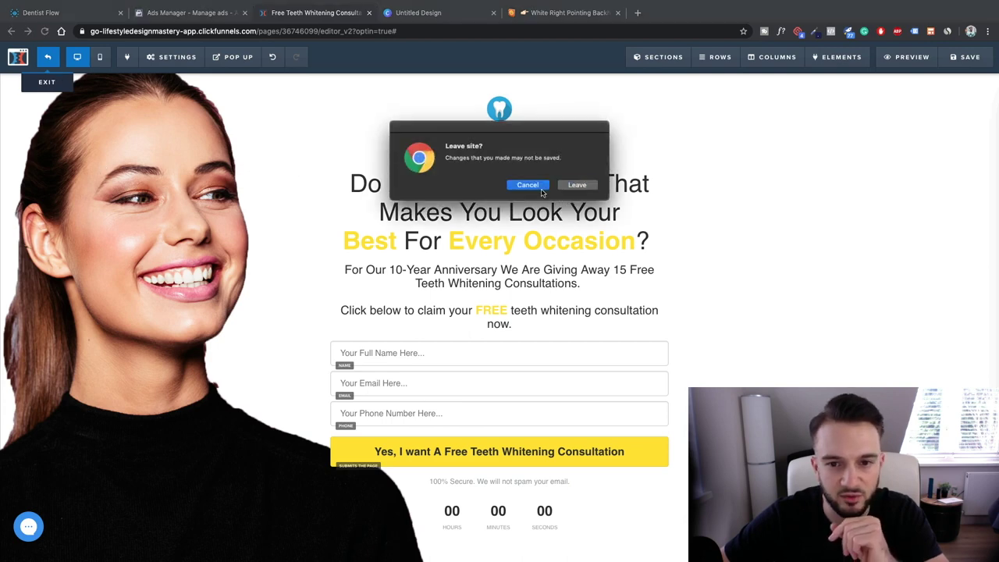
{"action": "left_click", "coordinate": [540, 187]}
{"action": "left_click", "coordinate": [954, 66]}
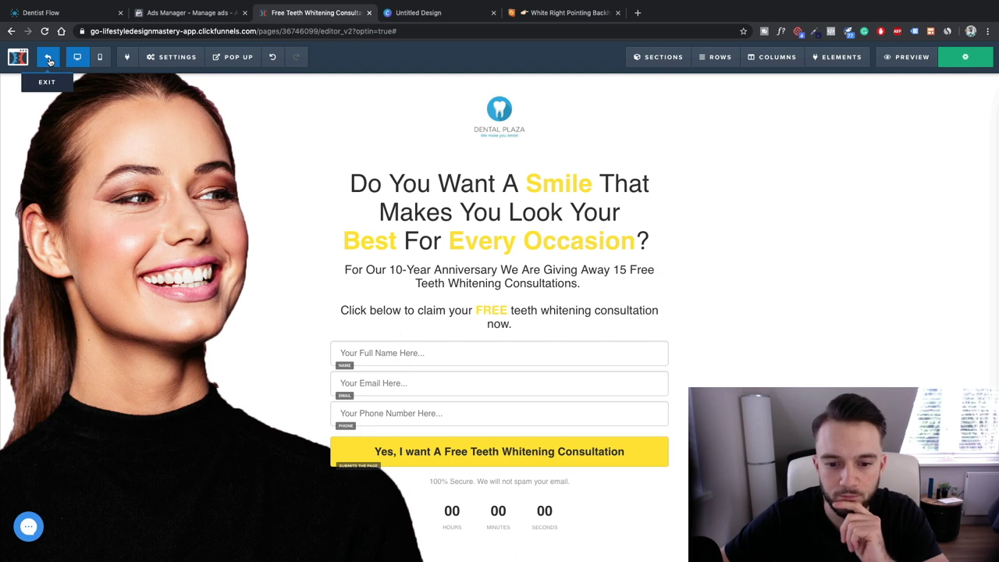
{"action": "left_click", "coordinate": [48, 61]}
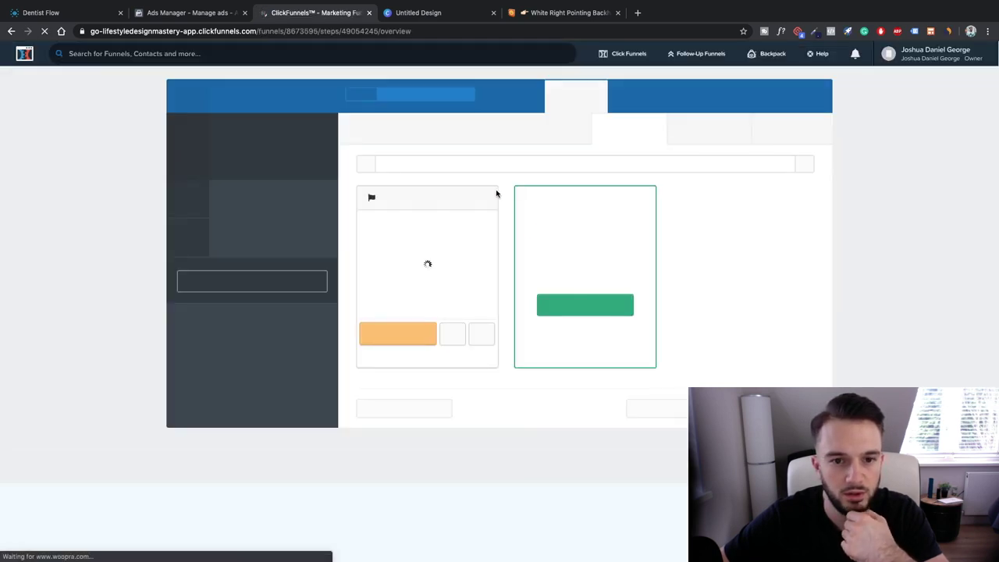
{"action": "left_click_drag", "start_coordinate": [669, 164], "coordinate": [379, 163]}
{"action": "key", "text": "ctrl+c"}
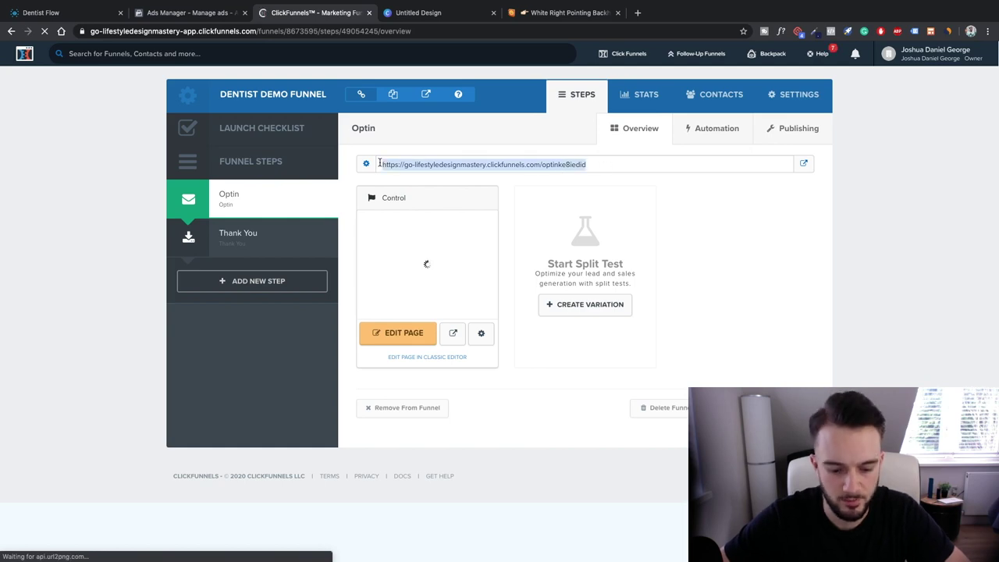
Step: Back in Ads Manager, select both UK-18-55-F-1 ads to edit them together
{"action": "left_click", "coordinate": [85, 13]}
{"action": "left_click", "coordinate": [176, 13]}
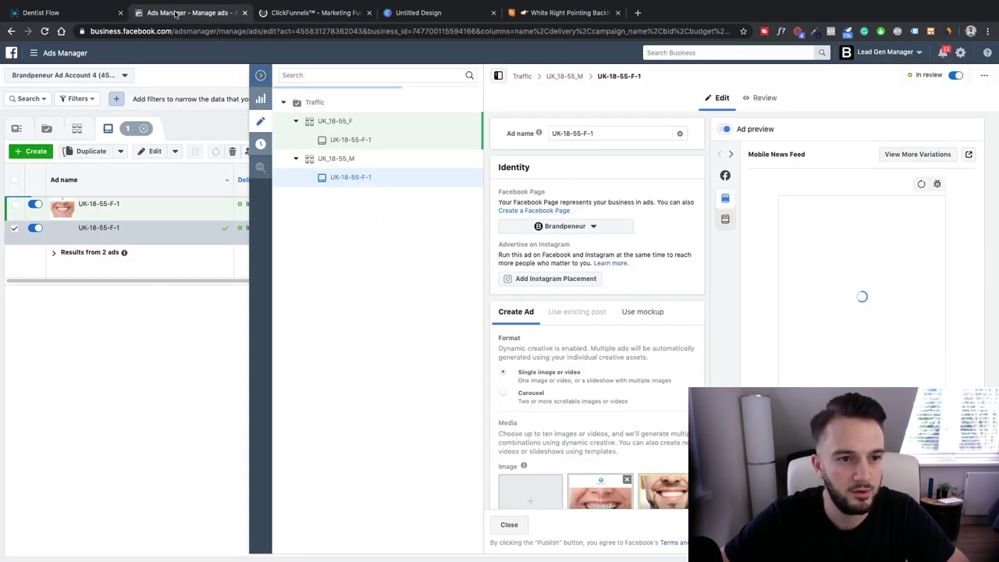
{"action": "left_click", "coordinate": [261, 75]}
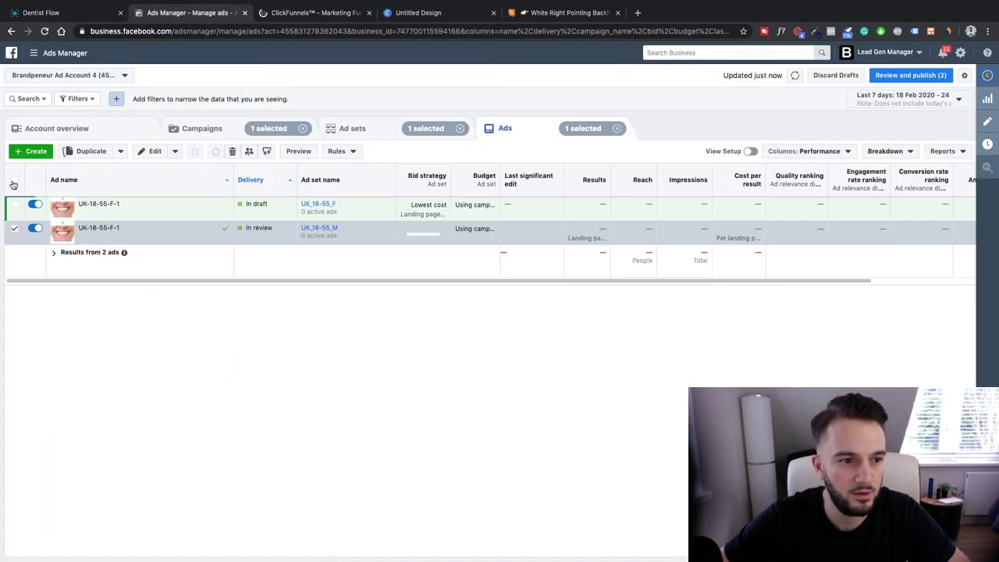
{"action": "left_click", "coordinate": [149, 152]}
{"action": "scroll", "coordinate": [575, 315], "scroll_direction": "down", "scroll_amount": 5}
{"action": "scroll", "coordinate": [589, 374], "scroll_direction": "up", "scroll_amount": 1}
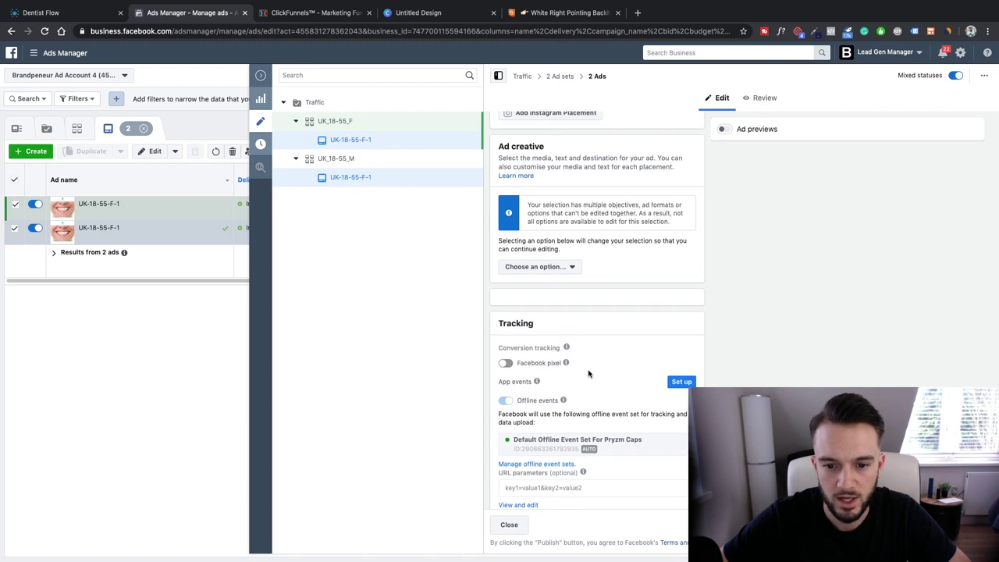
{"action": "scroll", "coordinate": [589, 374], "scroll_direction": "up", "scroll_amount": 3}
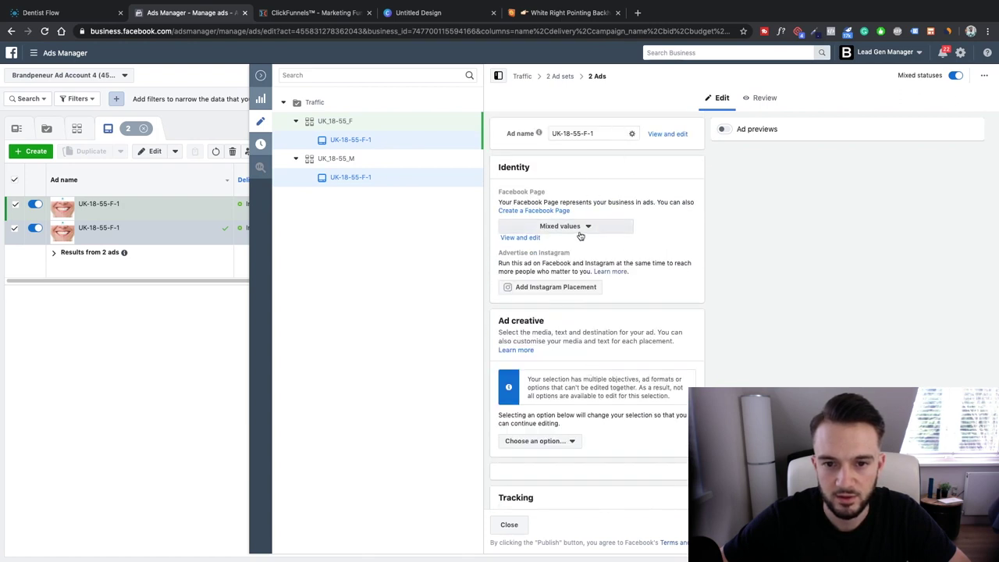
{"action": "scroll", "coordinate": [586, 228], "scroll_direction": "down", "scroll_amount": 1}
Step: Set both ads' Facebook Page to Brandpreneur from the Lead Gen Manager group
{"action": "left_click", "coordinate": [589, 188]}
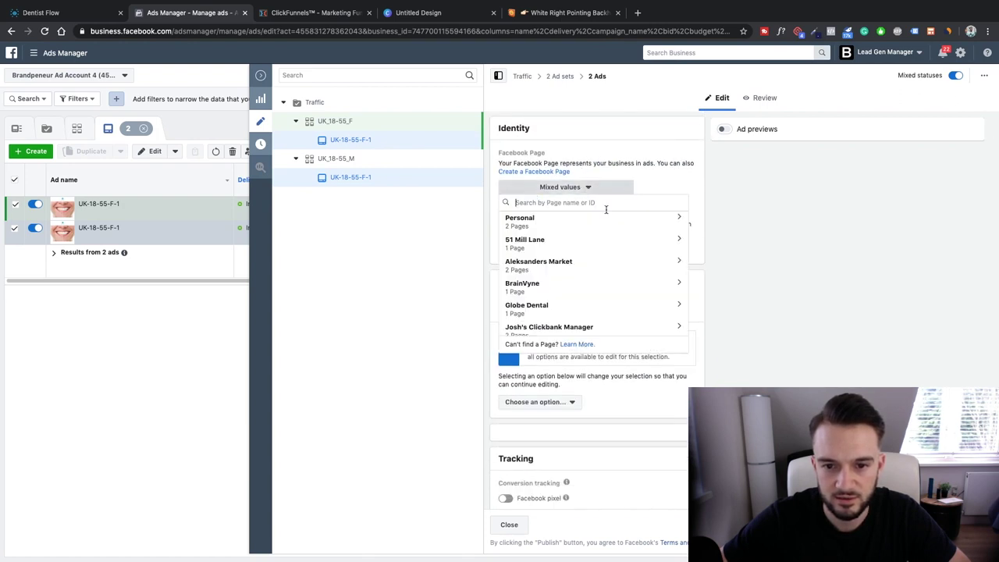
{"action": "left_click", "coordinate": [536, 218]}
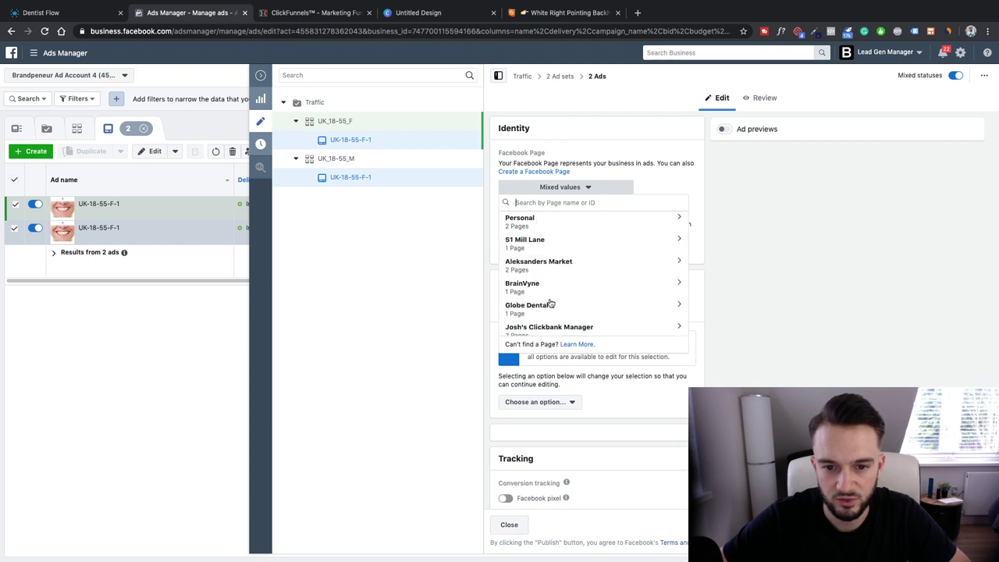
{"action": "scroll", "coordinate": [550, 303], "scroll_direction": "down", "scroll_amount": 1}
{"action": "scroll", "coordinate": [551, 296], "scroll_direction": "down", "scroll_amount": 1}
{"action": "left_click", "coordinate": [551, 287]}
{"action": "left_click", "coordinate": [661, 301]}
{"action": "scroll", "coordinate": [683, 283], "scroll_direction": "down", "scroll_amount": 2}
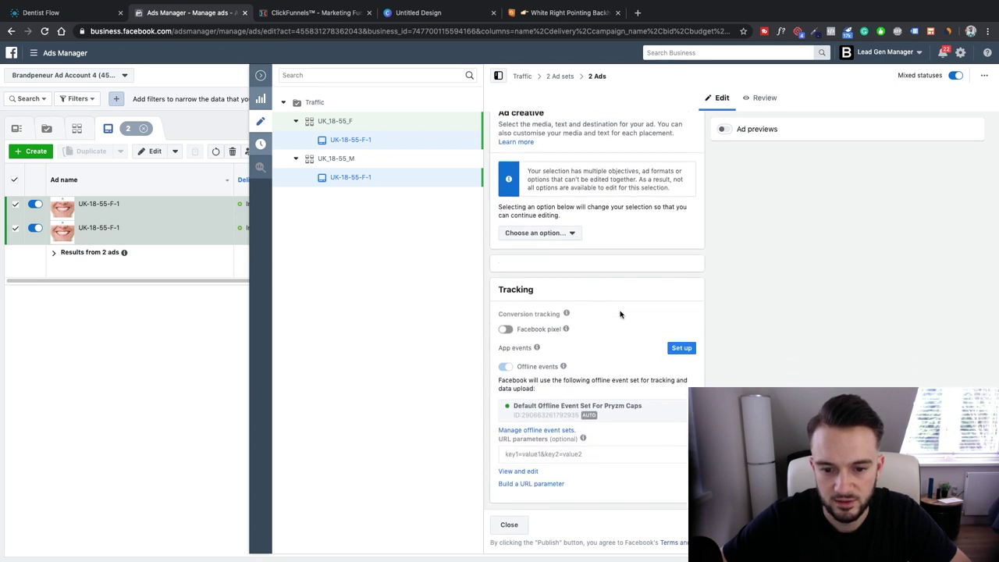
{"action": "scroll", "coordinate": [625, 388], "scroll_direction": "up", "scroll_amount": 3}
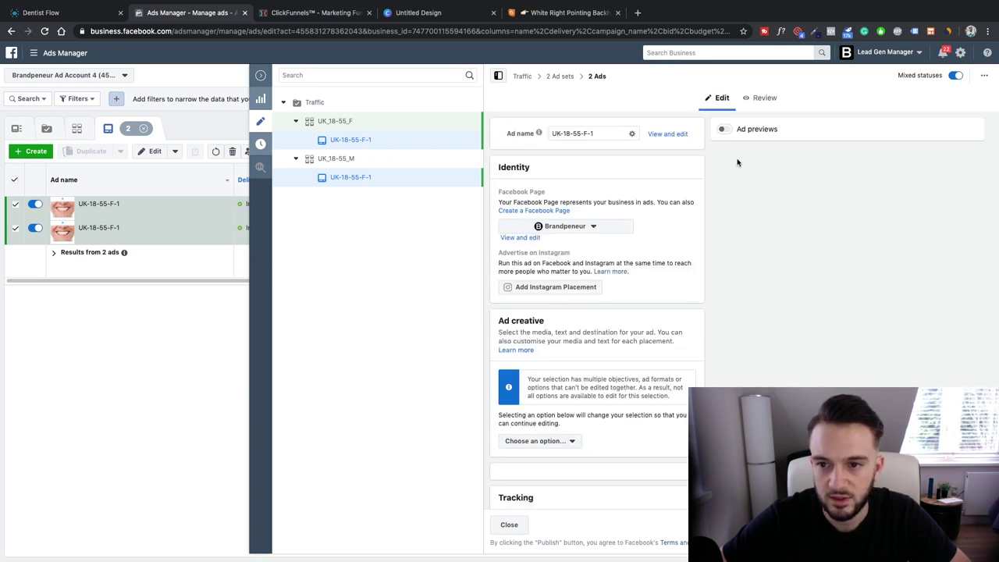
Step: Paste the ClickFunnels optin URL as the website URL of each UK-18-55-F-1 ad
{"action": "left_click", "coordinate": [361, 141]}
{"action": "scroll", "coordinate": [608, 312], "scroll_direction": "down", "scroll_amount": 5}
{"action": "scroll", "coordinate": [609, 312], "scroll_direction": "down", "scroll_amount": 3}
{"action": "scroll", "coordinate": [644, 362], "scroll_direction": "down", "scroll_amount": 2}
{"action": "scroll", "coordinate": [644, 361], "scroll_direction": "down", "scroll_amount": 3}
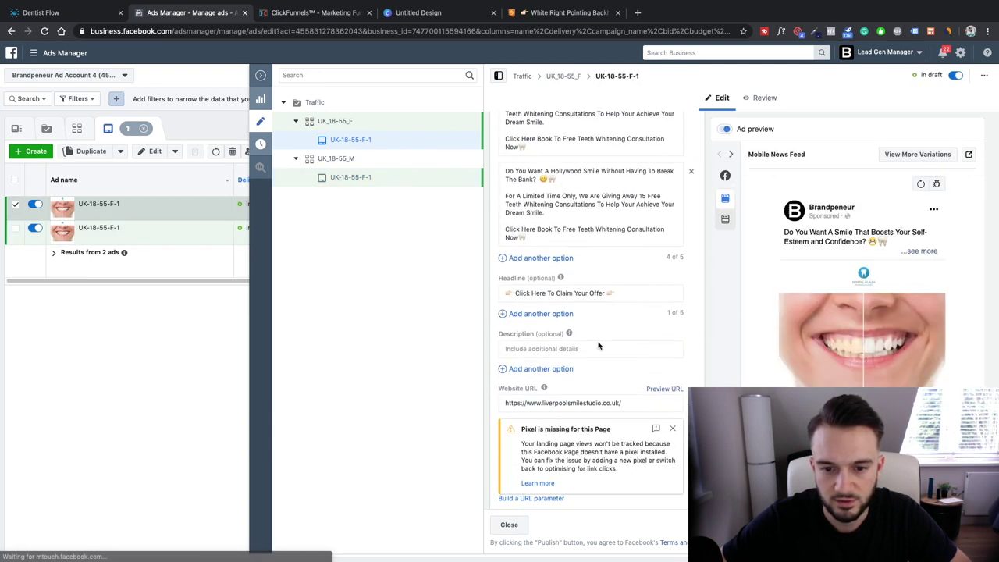
{"action": "scroll", "coordinate": [601, 346], "scroll_direction": "down", "scroll_amount": 2}
{"action": "triple_click", "coordinate": [562, 239]}
{"action": "key", "text": "ctrl+v"}
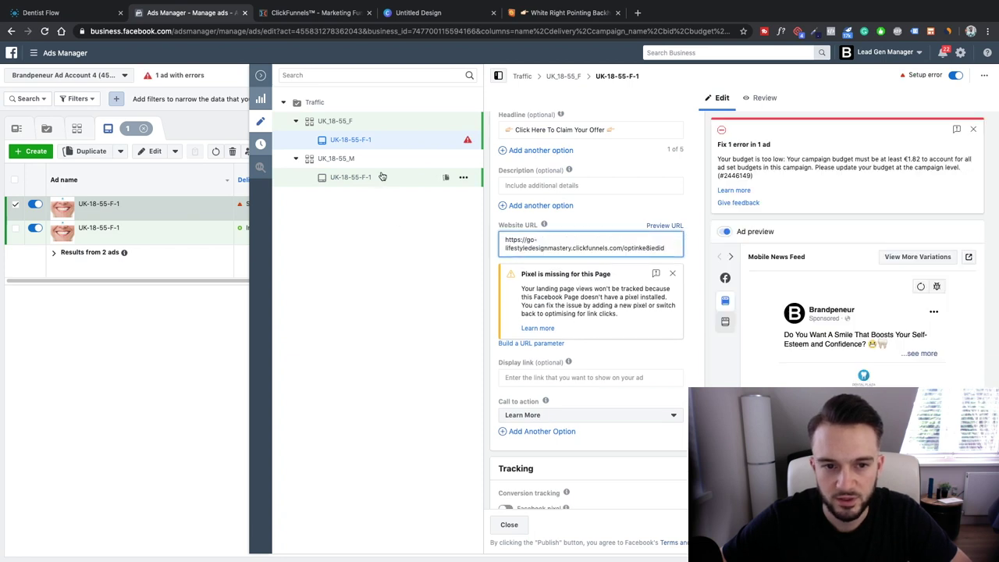
{"action": "left_click", "coordinate": [353, 179]}
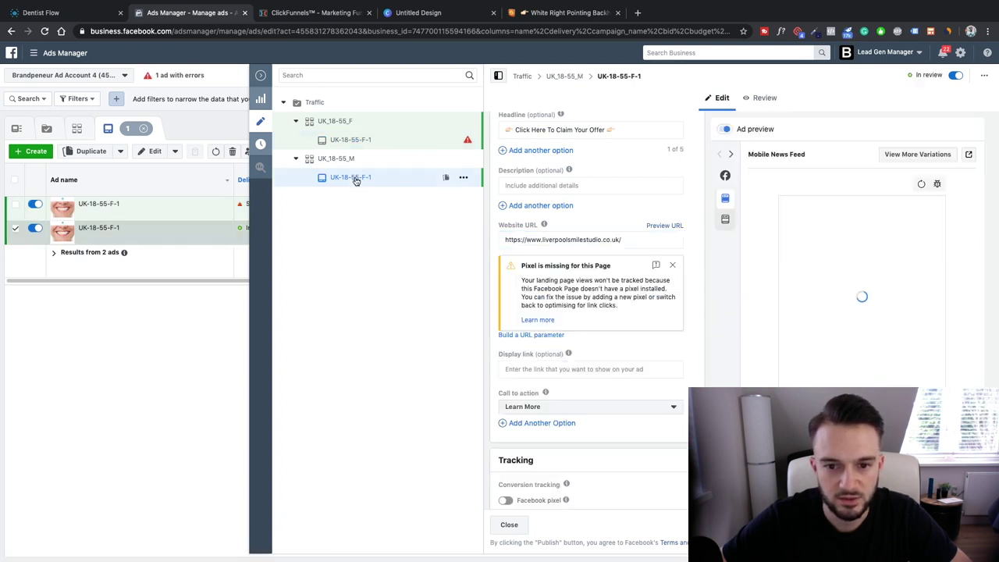
{"action": "triple_click", "coordinate": [548, 240]}
{"action": "key", "text": "ctrl+v"}
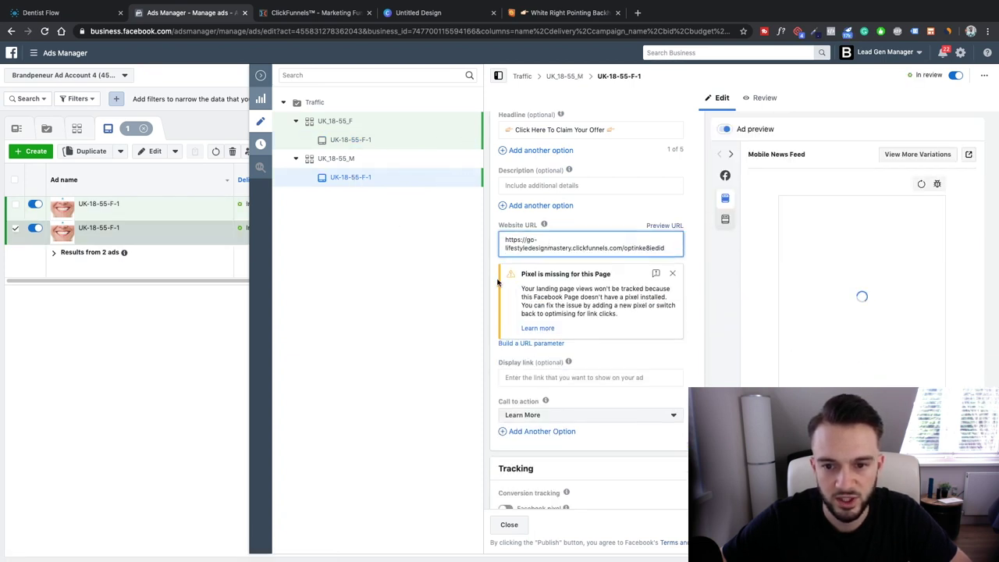
Step: Go from the Dentist Flow mind map to the Dentist Demo Funnel's Thank You step
{"action": "key", "text": "ctrl+1"}
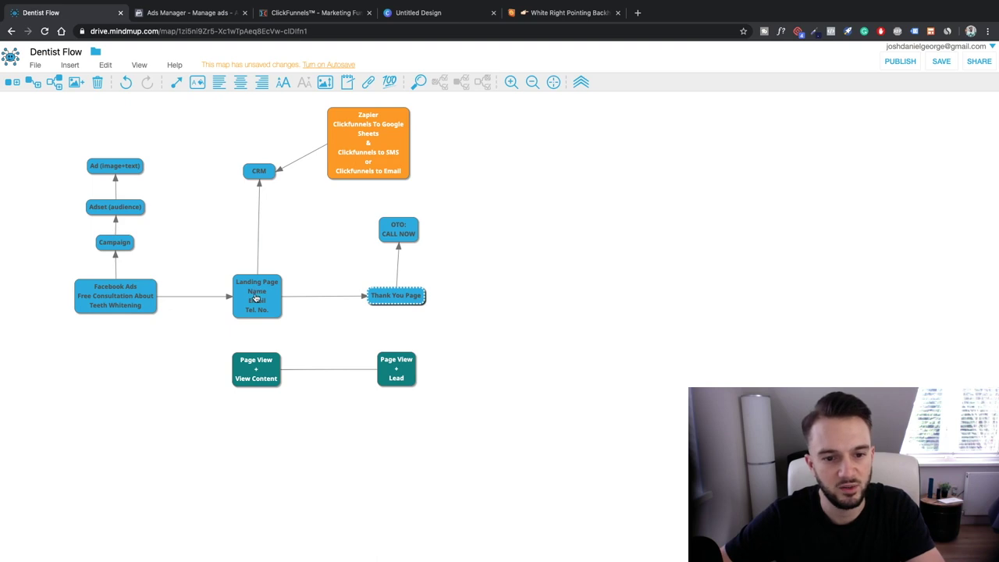
{"action": "left_click", "coordinate": [301, 12]}
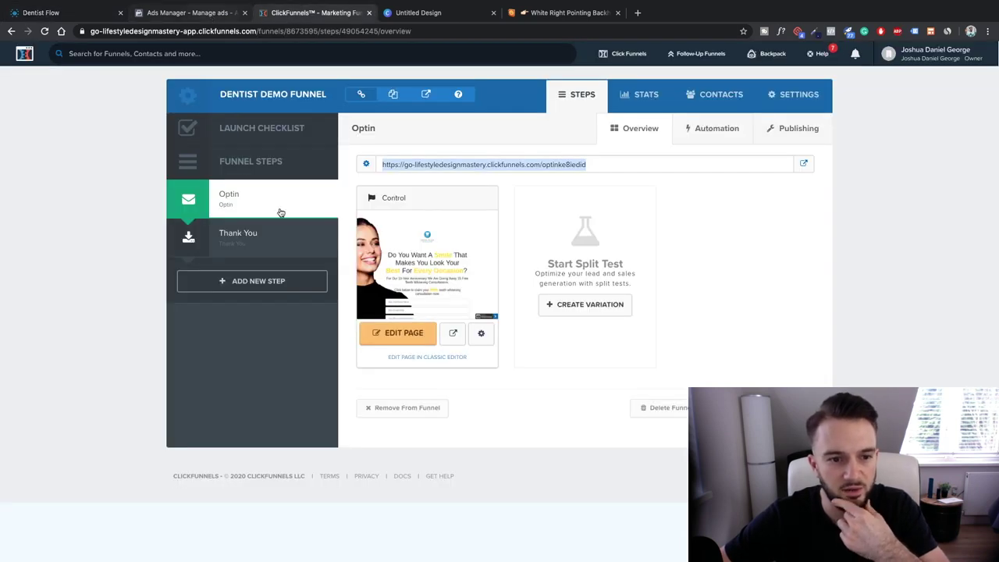
{"action": "left_click", "coordinate": [263, 236]}
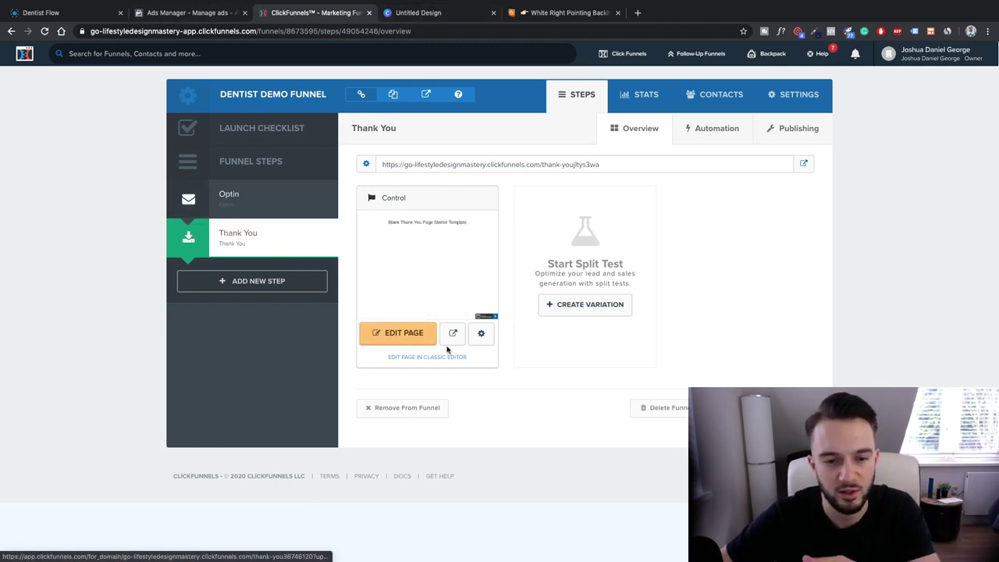
Step: Edit the Thank You page, review its tracking code, then browse uploaded images for a background
{"action": "left_click", "coordinate": [579, 103]}
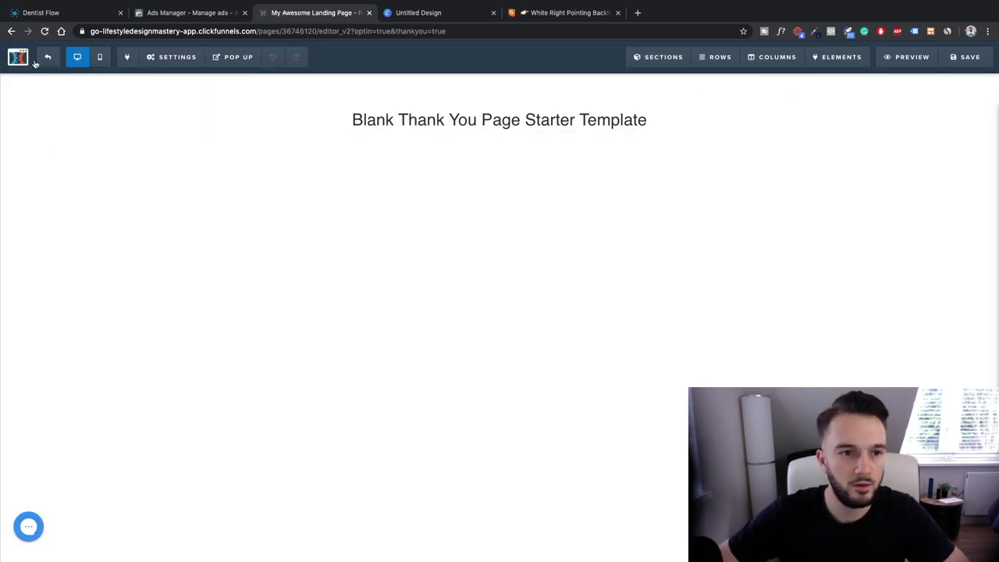
{"action": "left_click", "coordinate": [172, 57]}
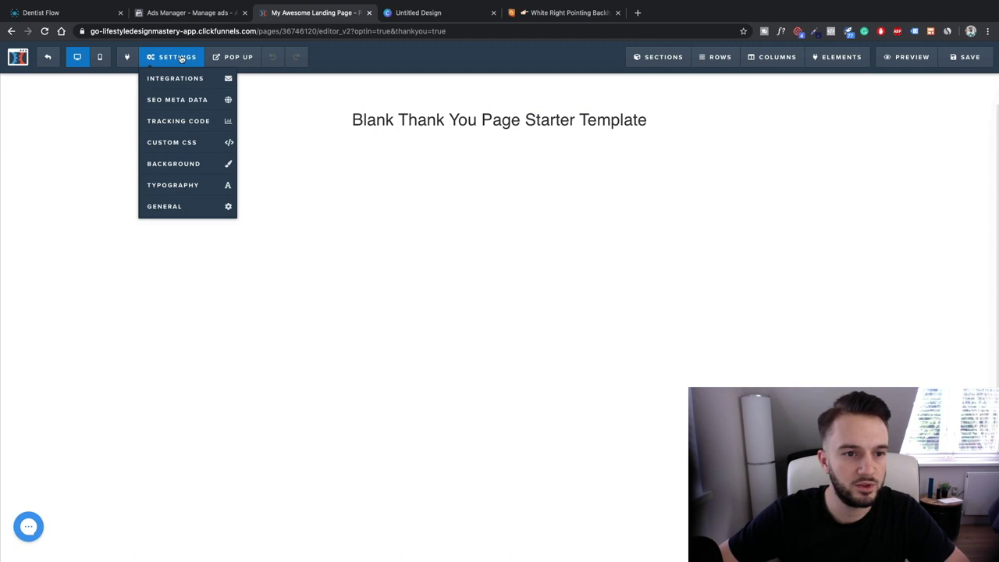
{"action": "left_click", "coordinate": [195, 117]}
{"action": "left_click", "coordinate": [687, 70]}
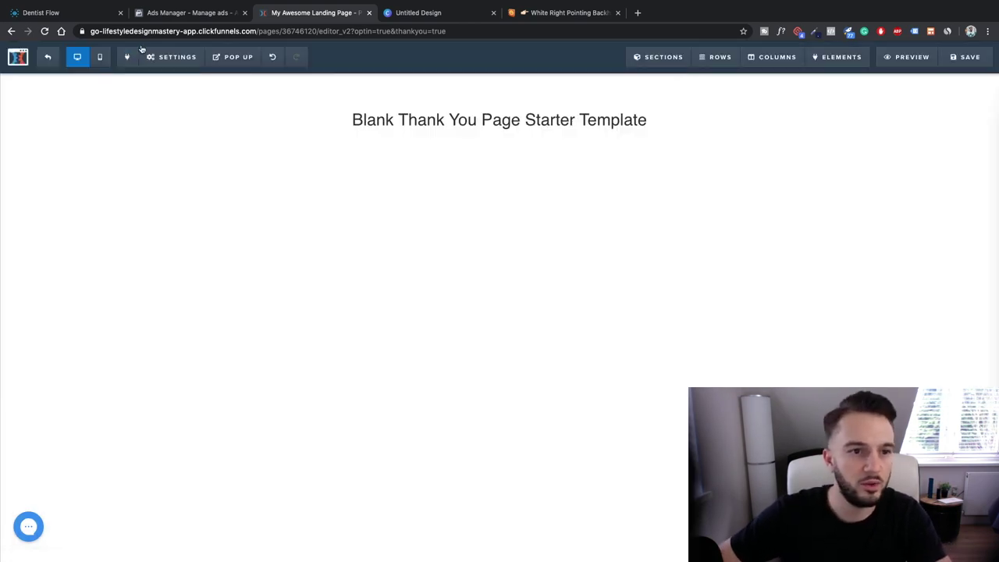
{"action": "left_click", "coordinate": [186, 163]}
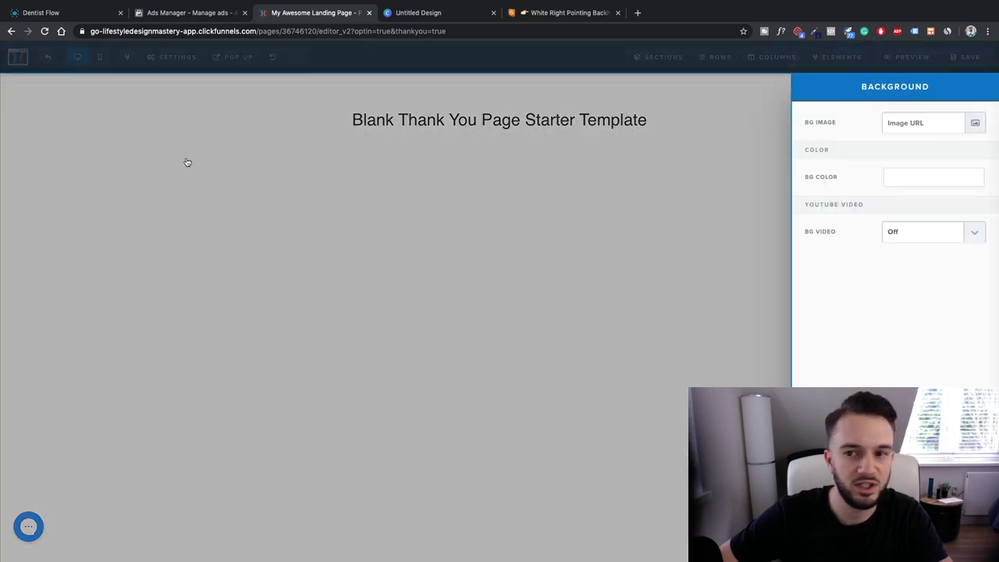
{"action": "left_click", "coordinate": [974, 123]}
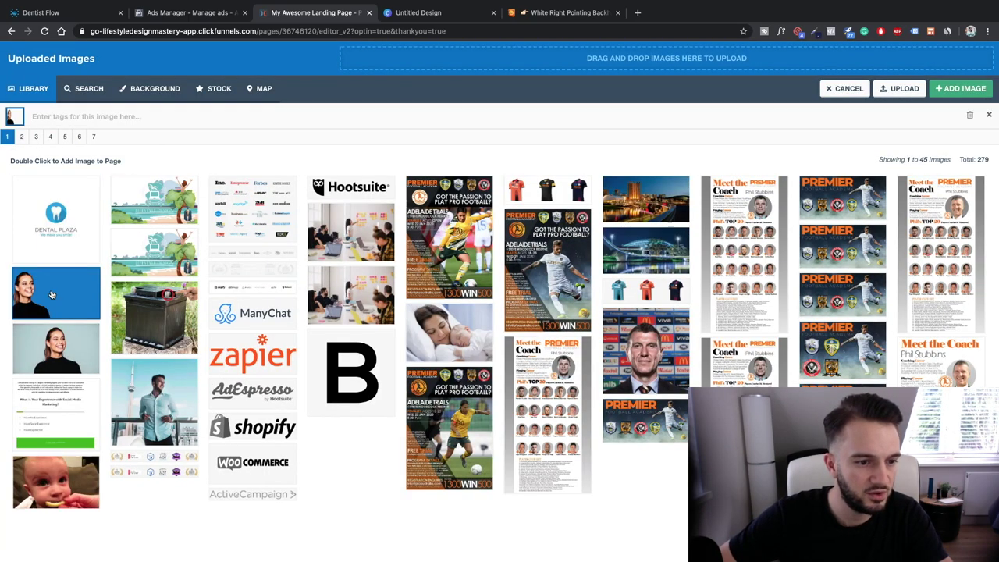
Step: Set the smiling woman photo as the page background
{"action": "left_click", "coordinate": [56, 297]}
{"action": "left_click", "coordinate": [953, 96]}
{"action": "left_click", "coordinate": [698, 196]}
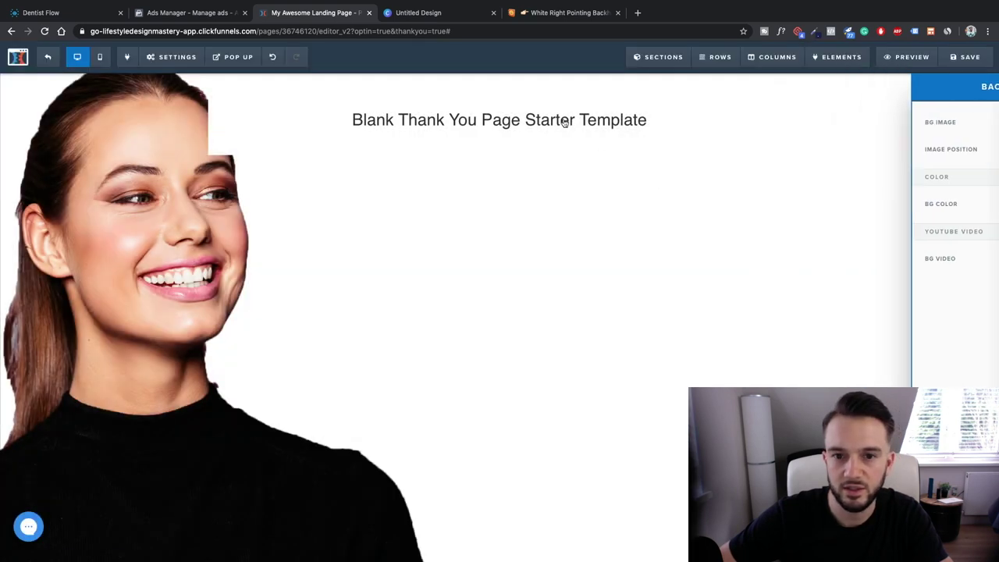
{"action": "left_click", "coordinate": [770, 111]}
{"action": "left_click", "coordinate": [805, 160]}
{"action": "mouse_move", "coordinate": [521, 124]}
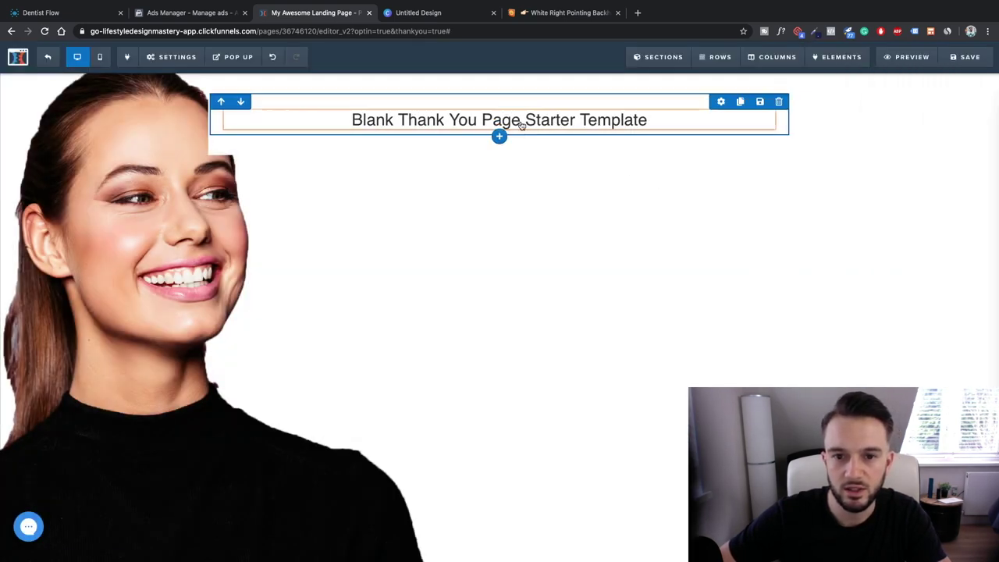
{"action": "left_click", "coordinate": [499, 137]}
{"action": "left_click", "coordinate": [573, 235]}
{"action": "left_click", "coordinate": [512, 115]}
{"action": "left_click", "coordinate": [554, 173]}
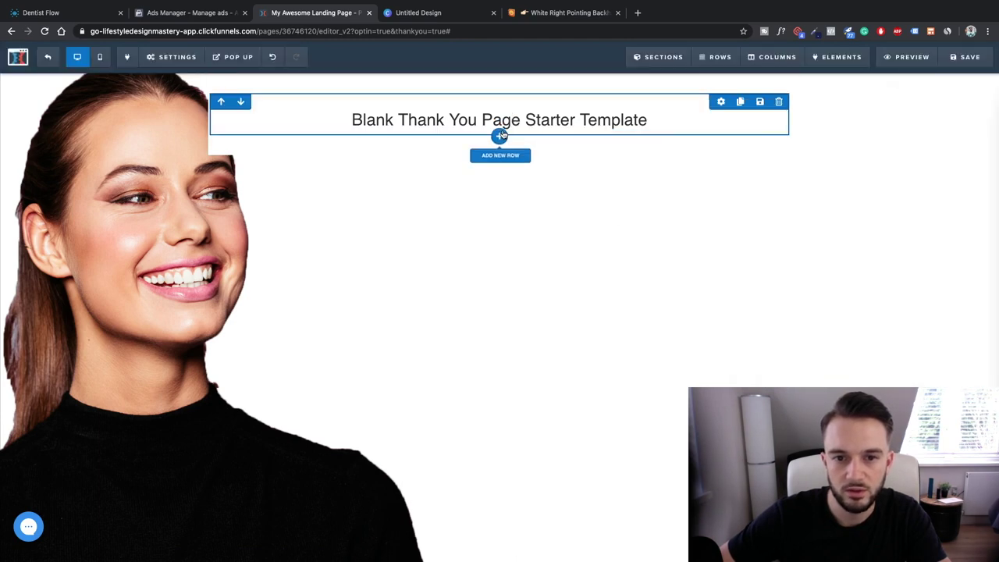
Step: Add a full-width section with a single-column row holding an Image element below the headline
{"action": "left_click", "coordinate": [499, 156]}
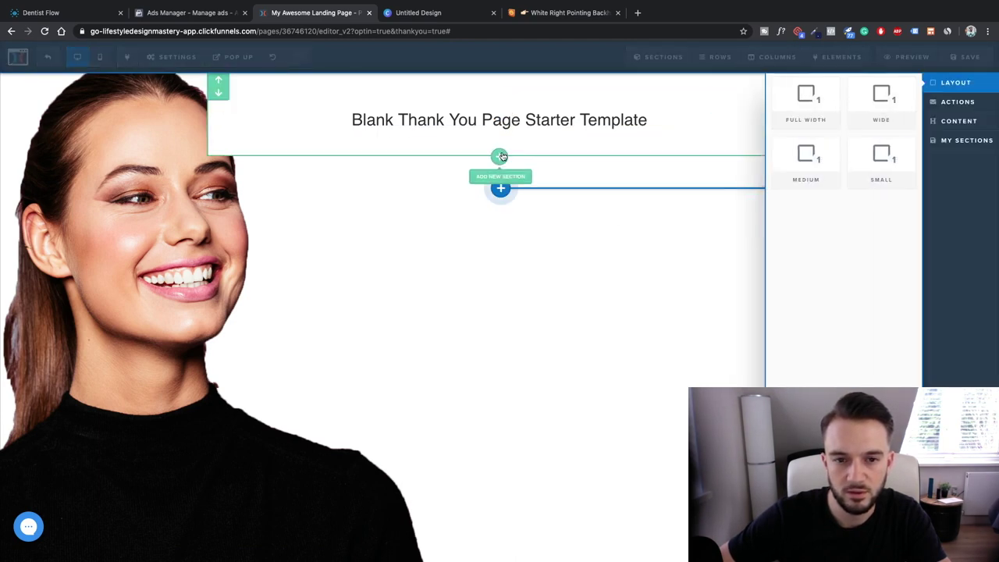
{"action": "left_click", "coordinate": [819, 101]}
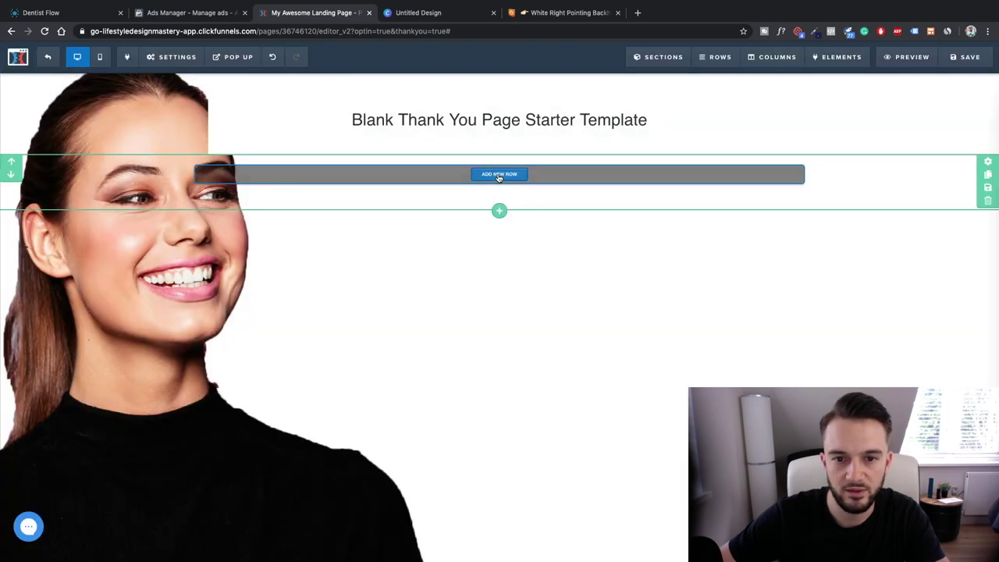
{"action": "left_click", "coordinate": [502, 173]}
{"action": "left_click", "coordinate": [828, 110]}
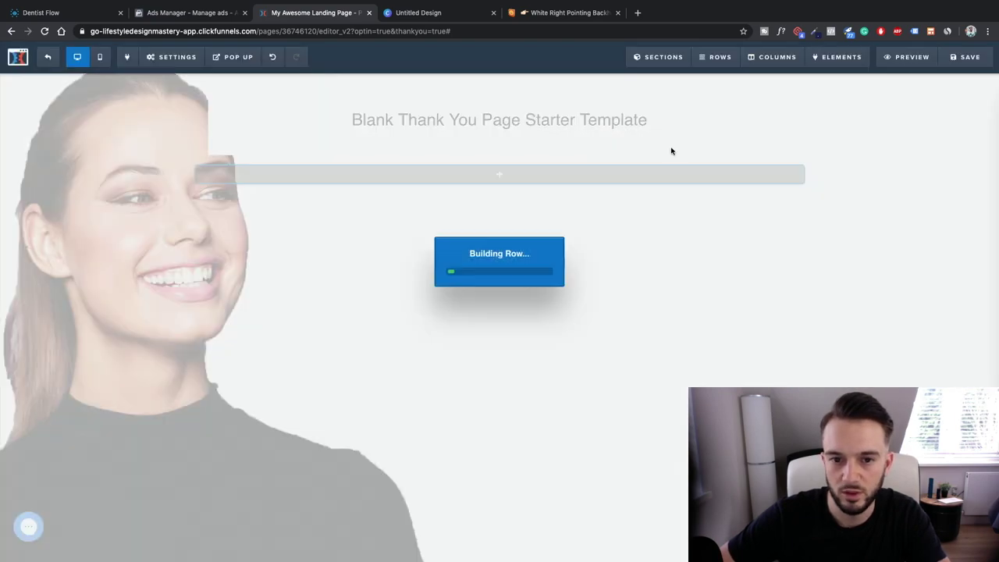
{"action": "left_click", "coordinate": [503, 185]}
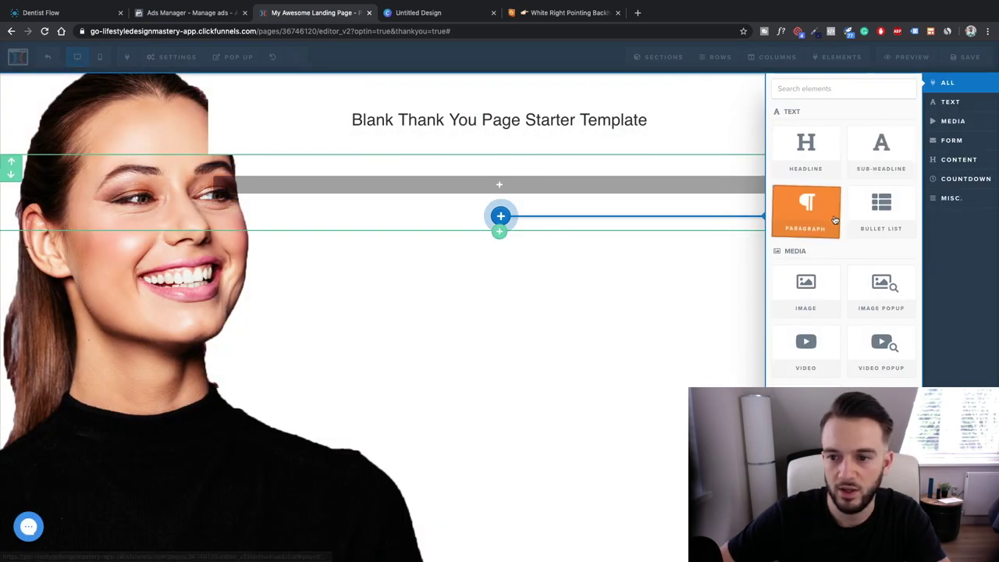
{"action": "left_click", "coordinate": [806, 289]}
Step: Use the Dental Plaza logo as the image, width 150, and move it above the headline
{"action": "left_click", "coordinate": [510, 201]}
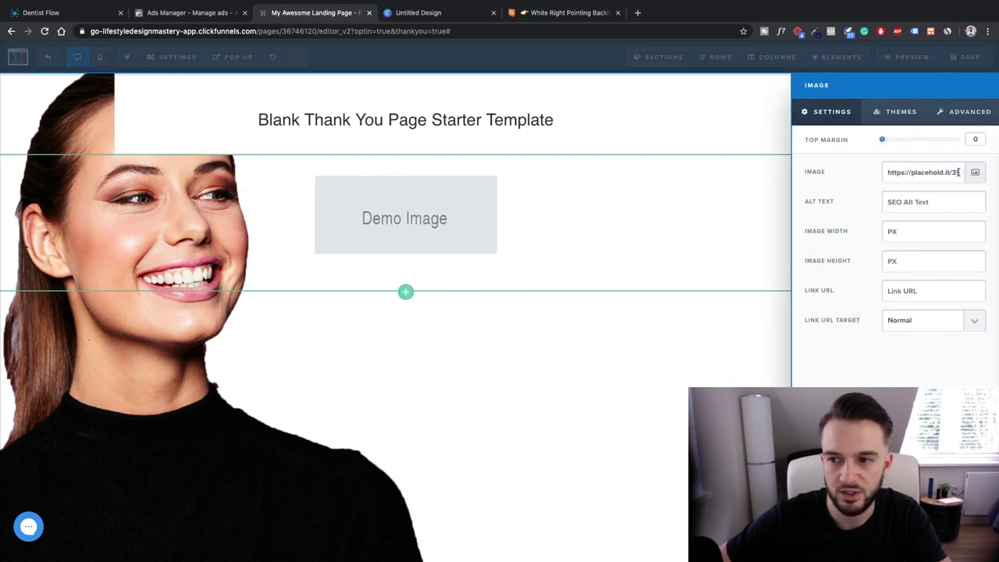
{"action": "left_click", "coordinate": [976, 173]}
{"action": "left_click", "coordinate": [56, 220]}
{"action": "left_click", "coordinate": [961, 89]}
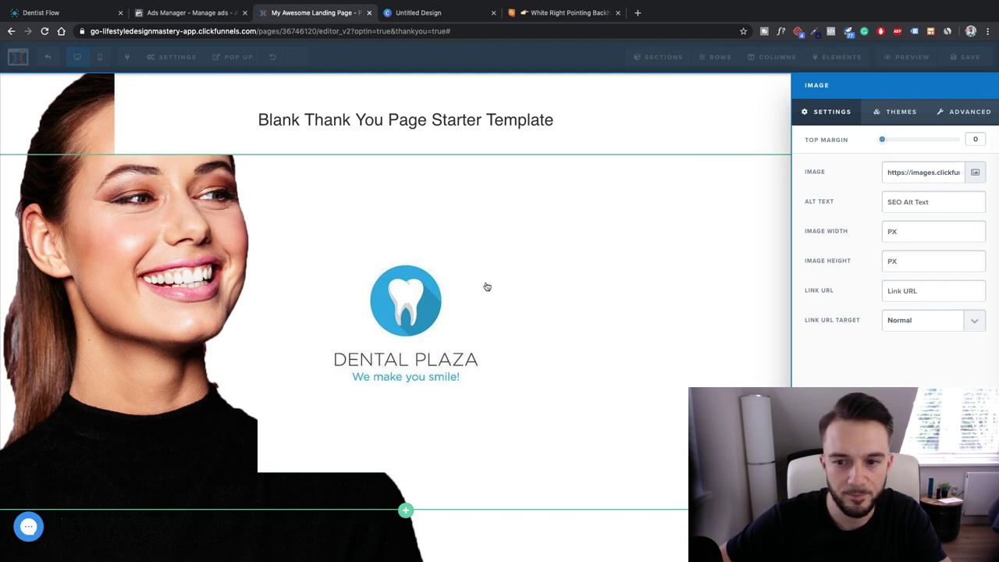
{"action": "left_click", "coordinate": [939, 231]}
{"action": "type", "text": "150"}
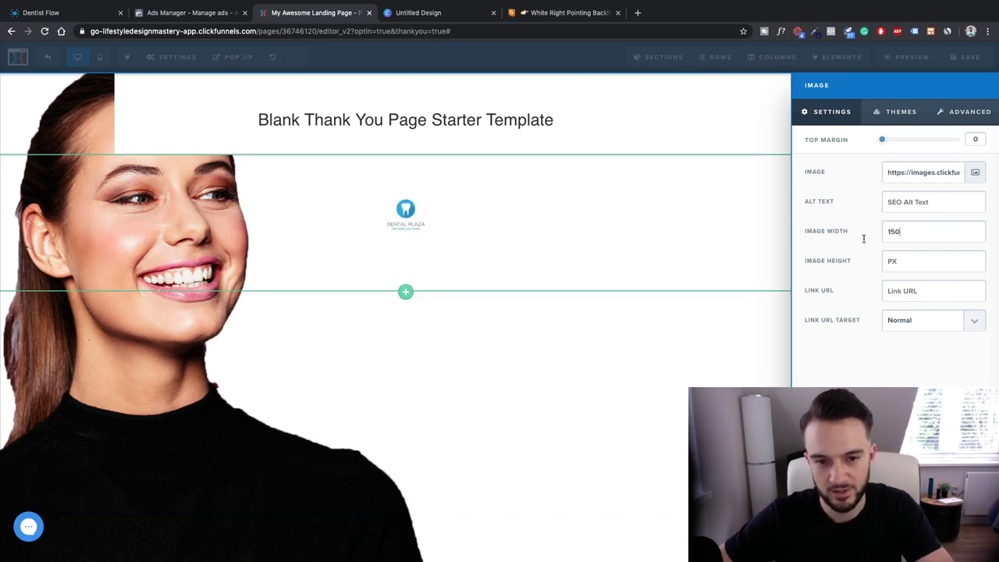
{"action": "left_click", "coordinate": [713, 330]}
{"action": "left_click_drag", "start_coordinate": [441, 247], "coordinate": [457, 112]}
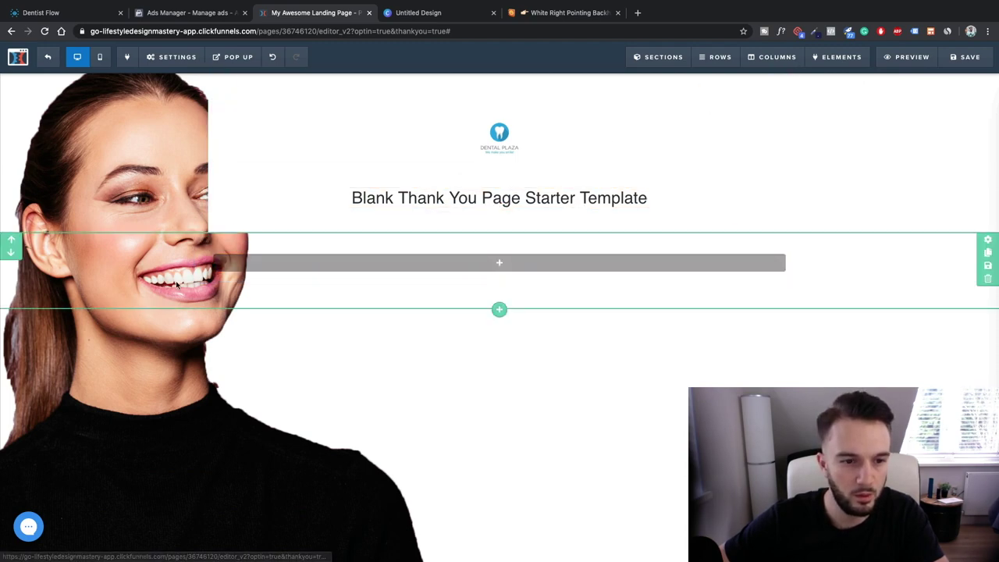
Step: Make the logo section's background transparent
{"action": "left_click", "coordinate": [782, 83]}
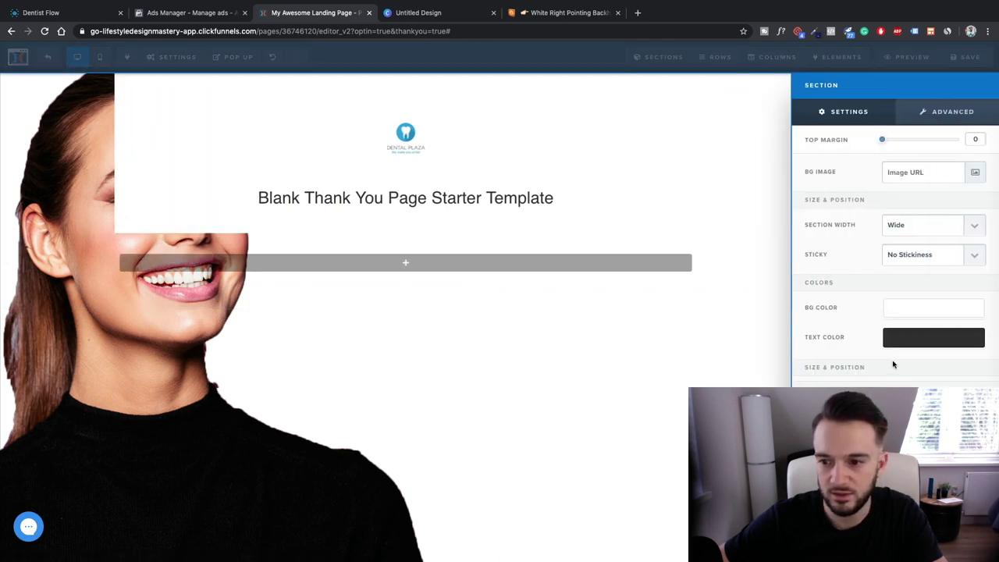
{"action": "left_click", "coordinate": [915, 316]}
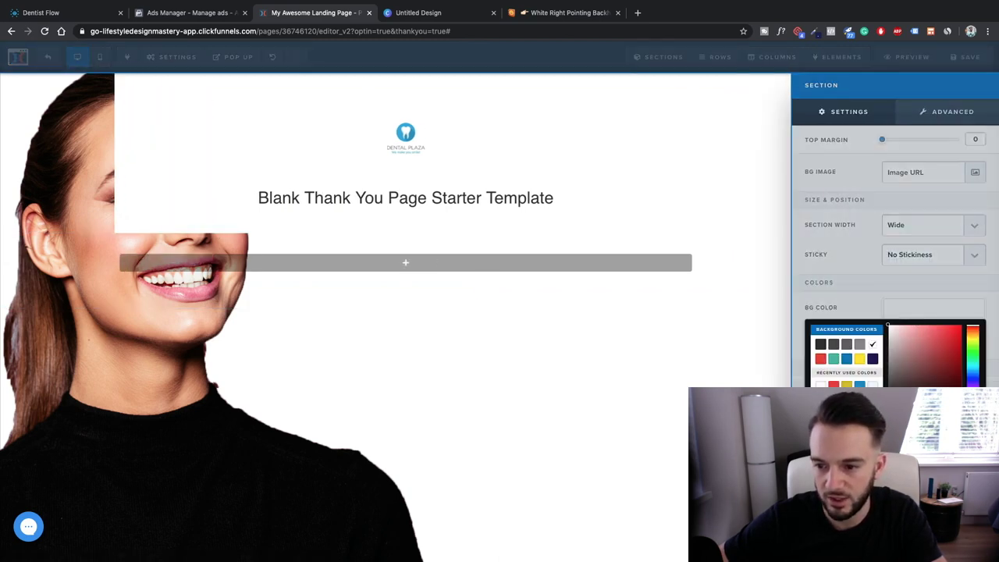
{"action": "left_click", "coordinate": [821, 384]}
{"action": "left_click", "coordinate": [651, 237]}
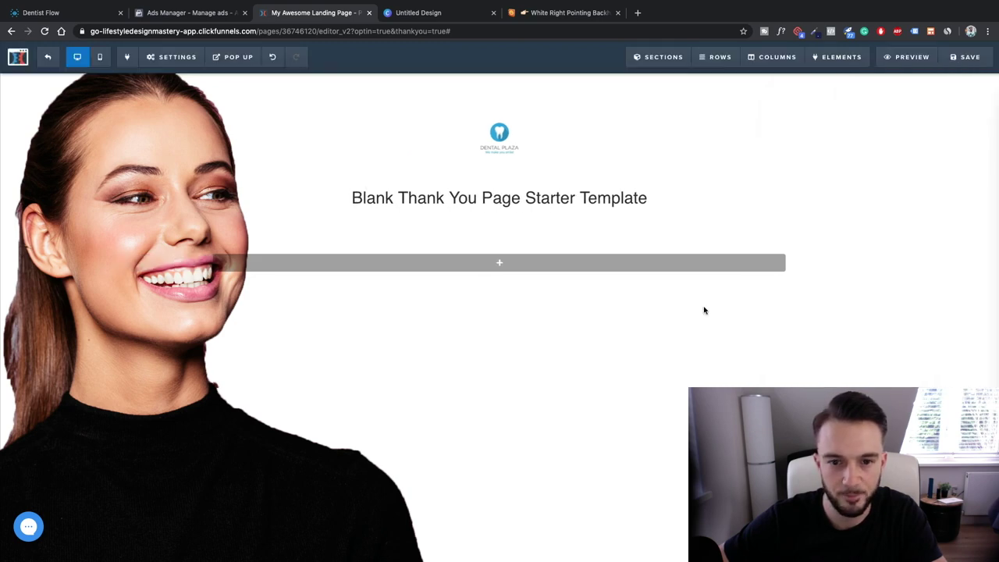
Step: Replace the headline with bold 'Thanks!' and start a new line below it
{"action": "left_click", "coordinate": [500, 198]}
{"action": "double_click", "coordinate": [501, 197]}
{"action": "triple_click", "coordinate": [413, 198]}
{"action": "type", "text": "Thank"}
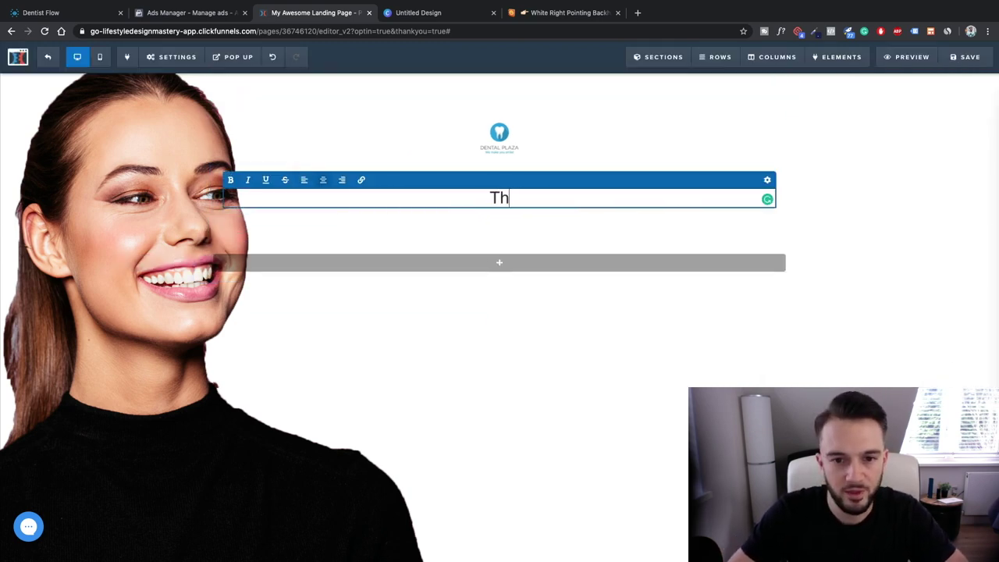
{"action": "type", "text": "s!"}
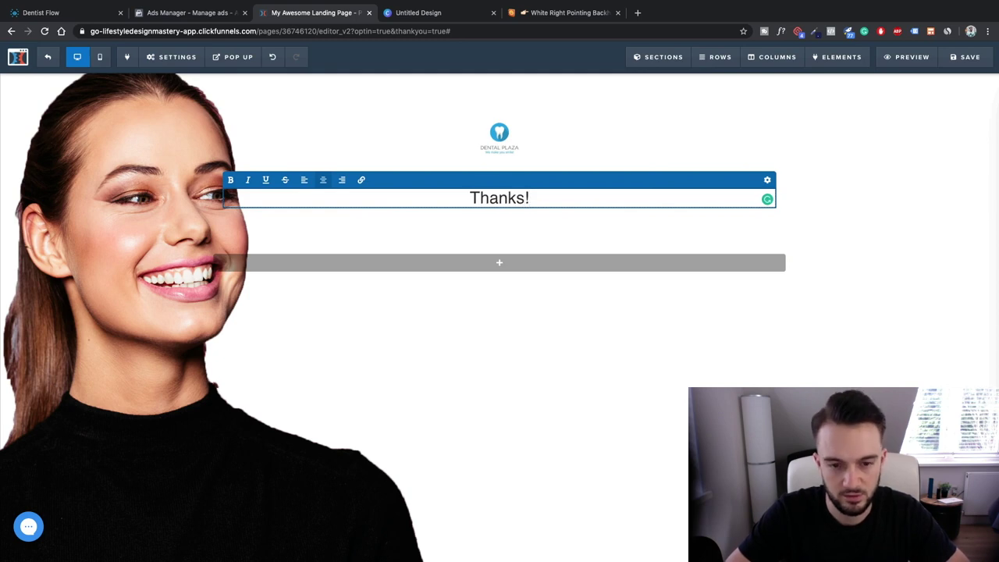
{"action": "key", "text": "ctrl+a"}
{"action": "key", "text": "ctrl+b"}
{"action": "key", "text": "End"}
{"action": "key", "text": "Return"}
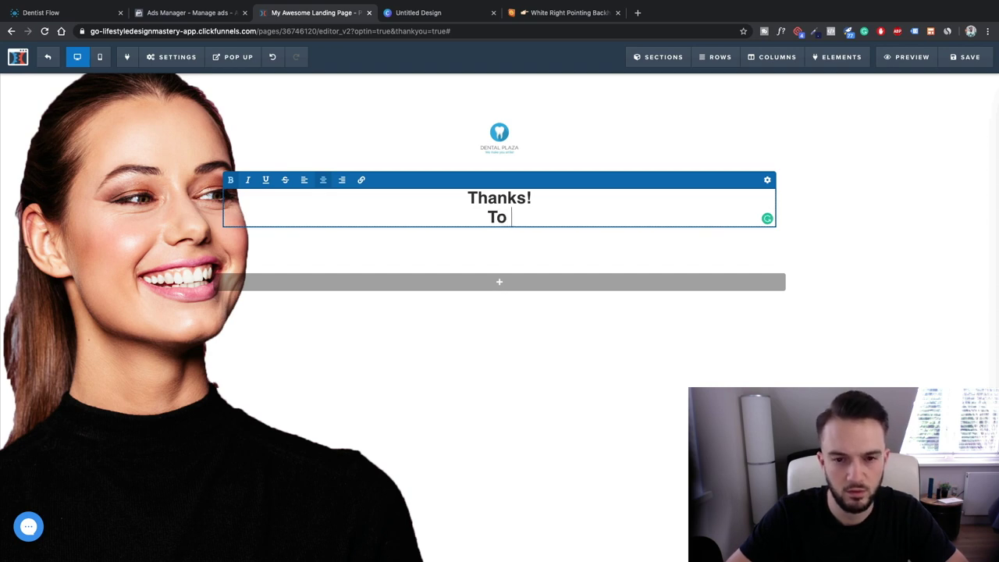
Step: Add 'Book Your Free Teeth Whitening Consultation' and 'Call Us Now!' as the headline's next lines
{"action": "type", "text": "Book Your Free Teeth Whitening Consultation"}
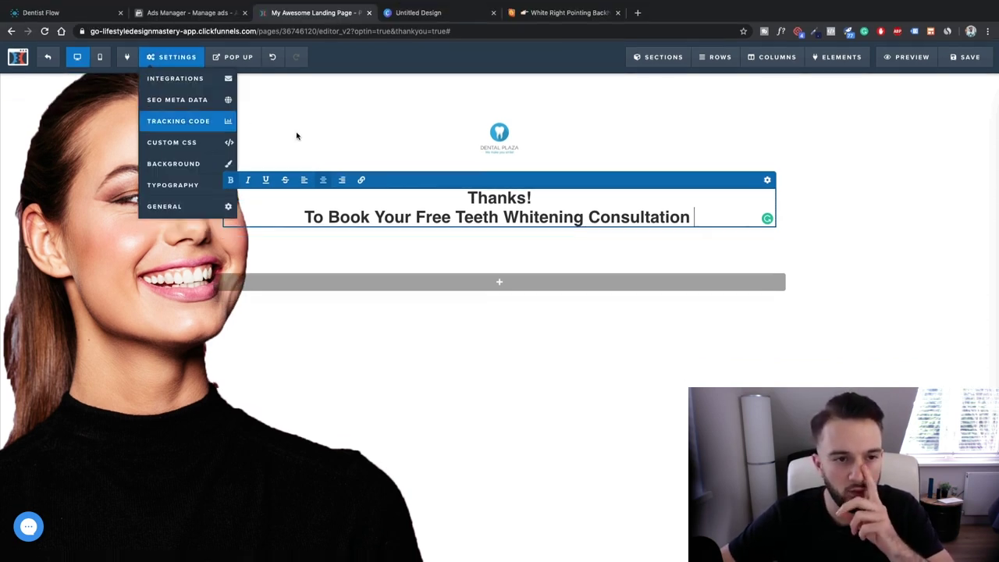
{"action": "mouse_move", "coordinate": [590, 220]}
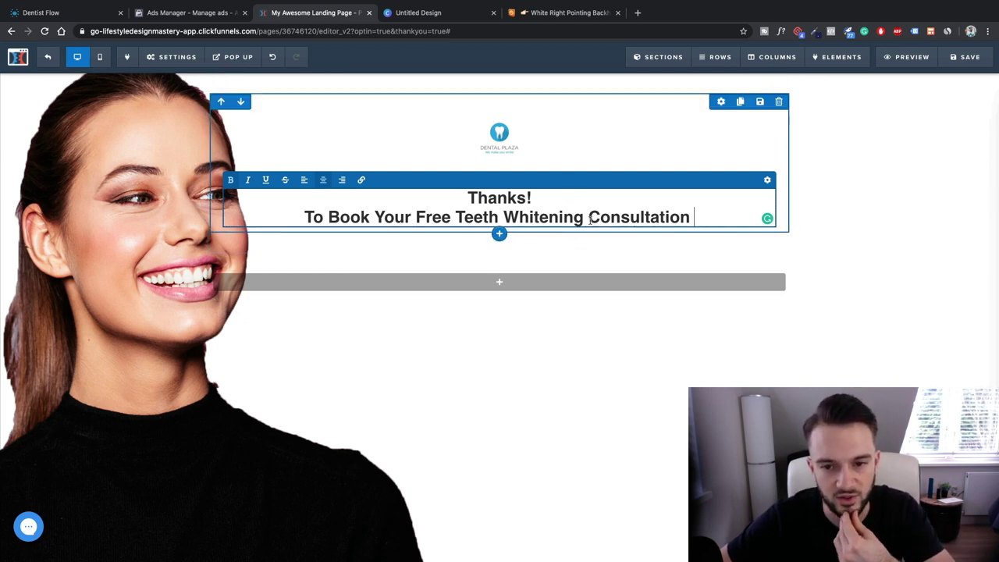
{"action": "left_click_drag", "start_coordinate": [587, 218], "coordinate": [702, 217]}
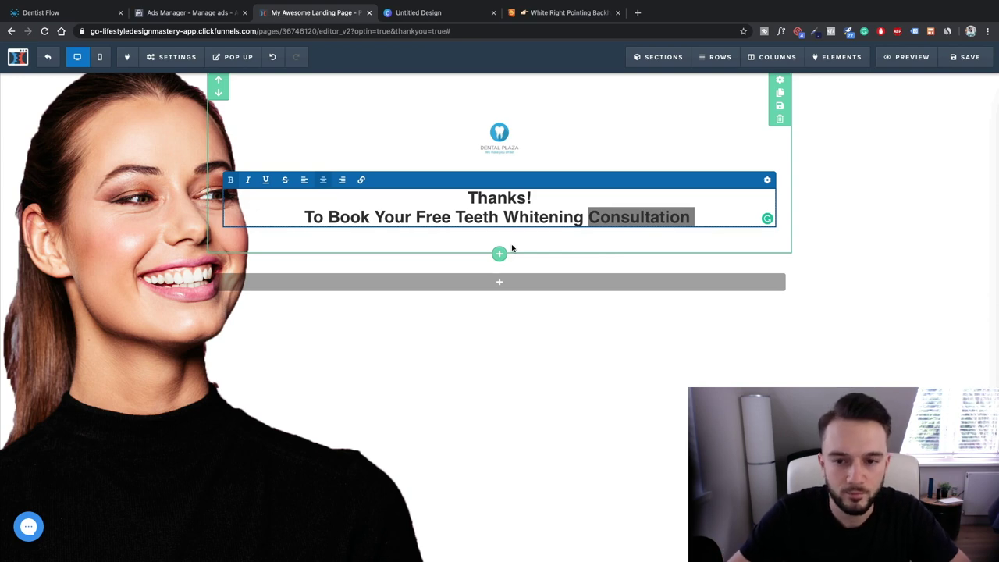
{"action": "key", "text": "Right"}
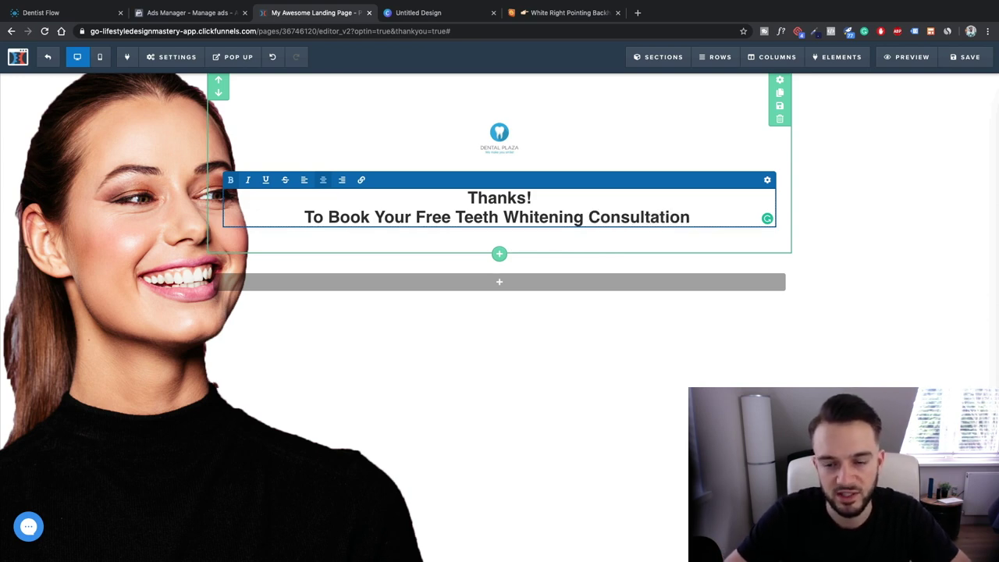
{"action": "key", "text": "Return"}
{"action": "type", "text": "us"}
{"action": "type", "text": "s Now"}
{"action": "type", "text": "!"}
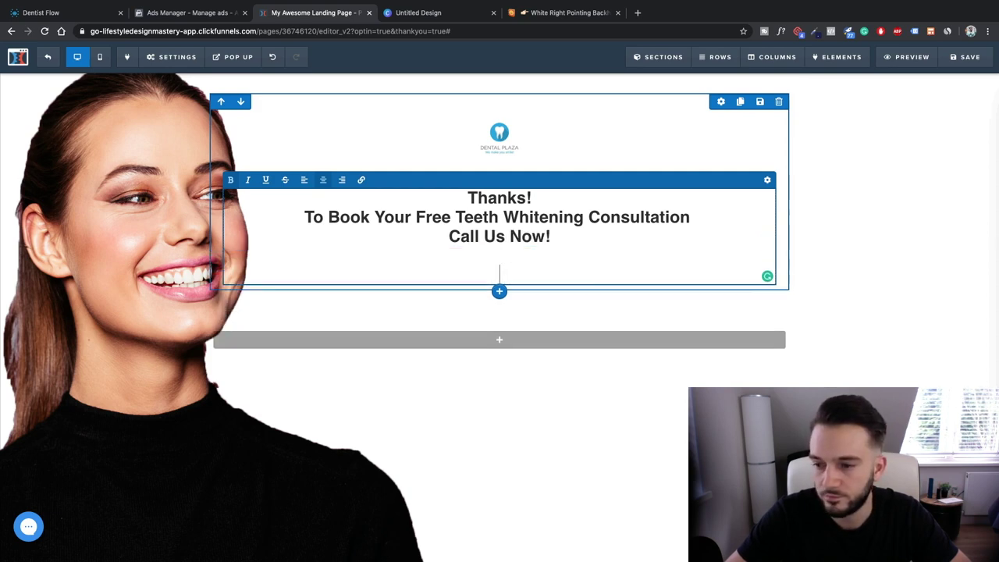
{"action": "key", "text": "Return"}
{"action": "key", "text": "Return"}
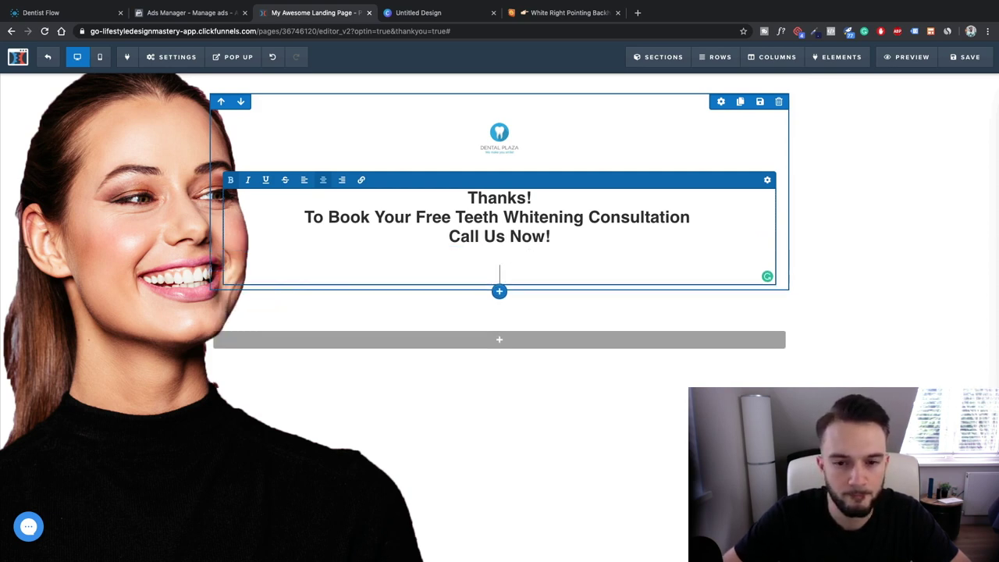
{"action": "type", "text": "a"}
{"action": "key", "text": "BackSpace"}
Step: Remove the empty line left under the headline
{"action": "left_click", "coordinate": [898, 245]}
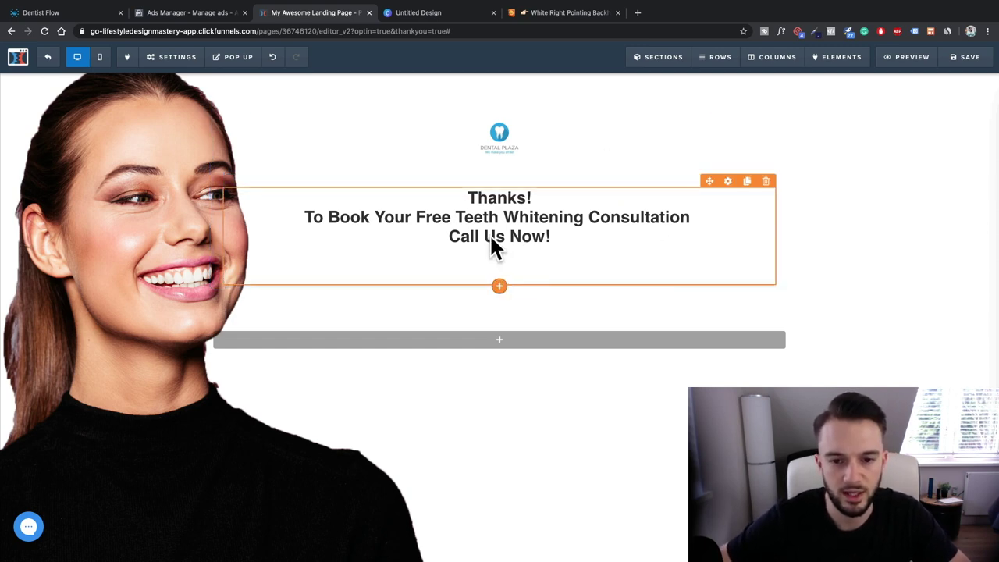
{"action": "left_click", "coordinate": [521, 253]}
{"action": "key", "text": "BackSpace"}
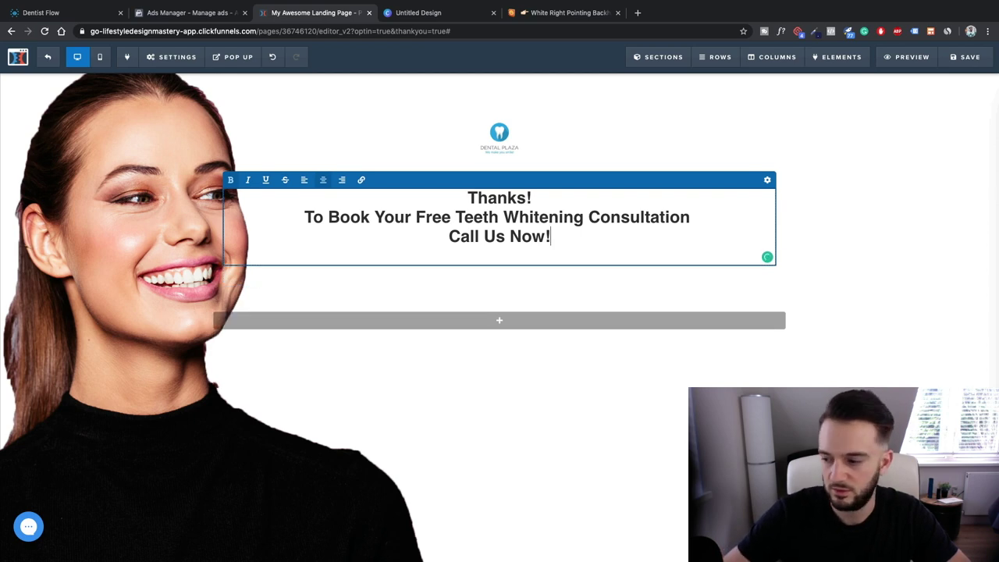
{"action": "left_click", "coordinate": [500, 279]}
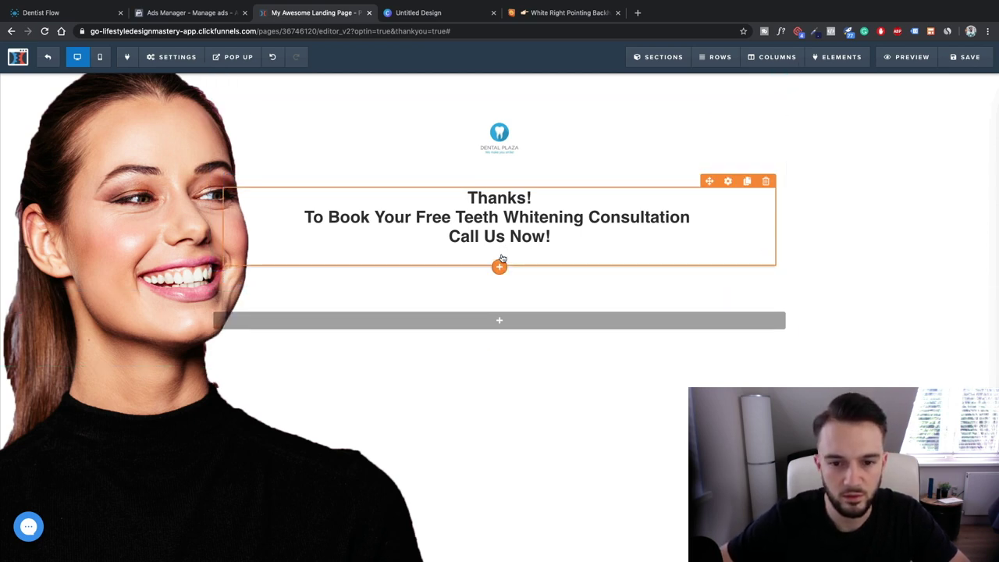
{"action": "left_click", "coordinate": [503, 257]}
{"action": "left_click", "coordinate": [559, 287]}
{"action": "left_click", "coordinate": [501, 292]}
{"action": "left_click", "coordinate": [799, 102]}
{"action": "left_click", "coordinate": [500, 290]}
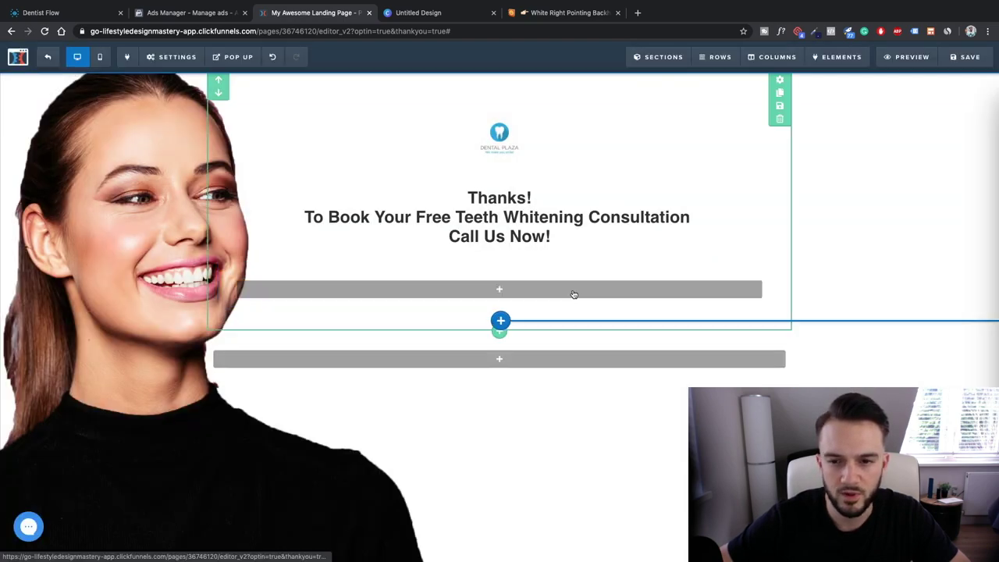
{"action": "left_click", "coordinate": [881, 144]}
{"action": "left_click", "coordinate": [485, 288]}
{"action": "key", "text": "ctrl+a"}
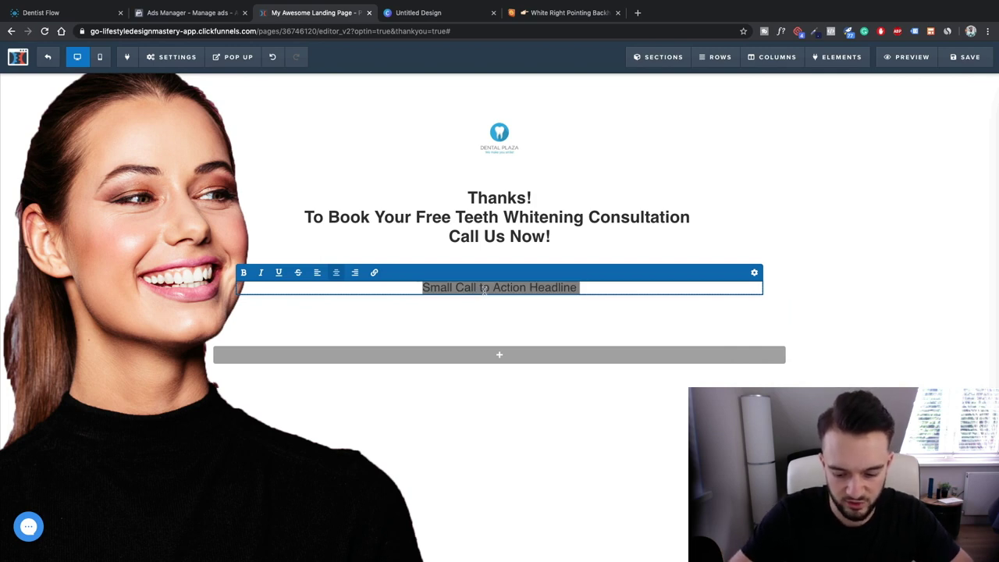
{"action": "type", "text": "+44 01234567890"}
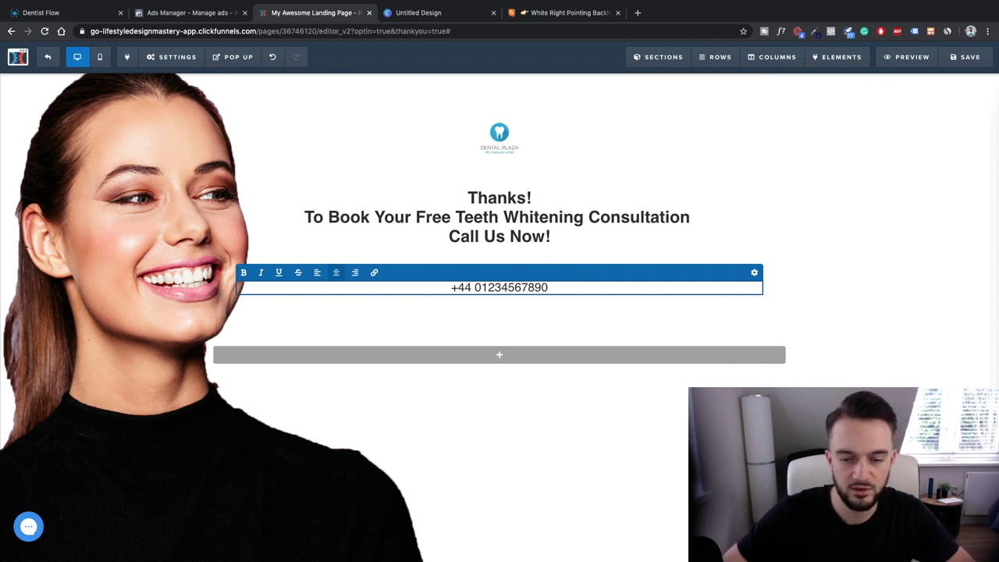
{"action": "left_click", "coordinate": [647, 439]}
Step: Set the phone number's text colour to yellow
{"action": "left_click", "coordinate": [498, 287]}
{"action": "key", "text": "ctrl+a"}
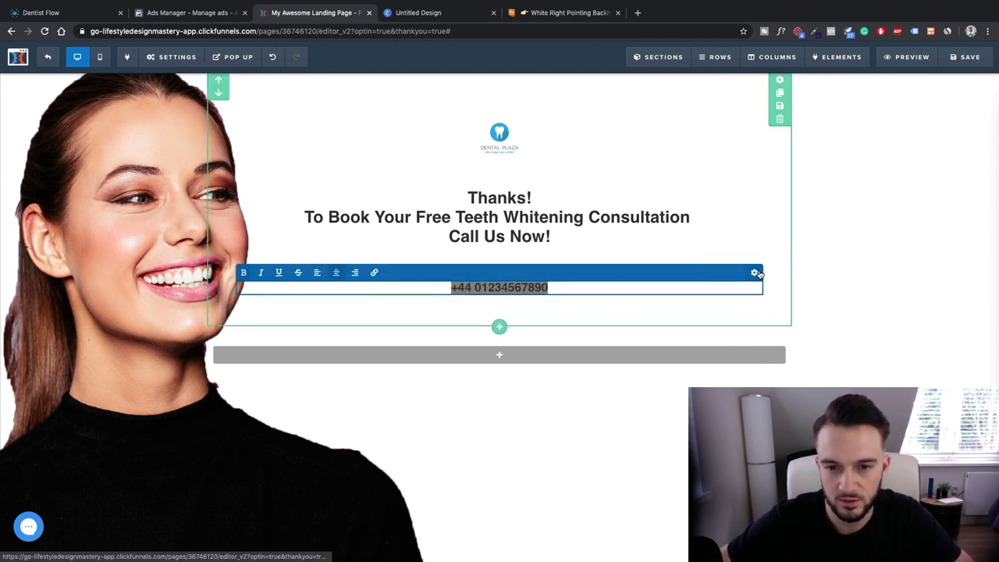
{"action": "left_click", "coordinate": [755, 272]}
{"action": "left_click", "coordinate": [906, 256]}
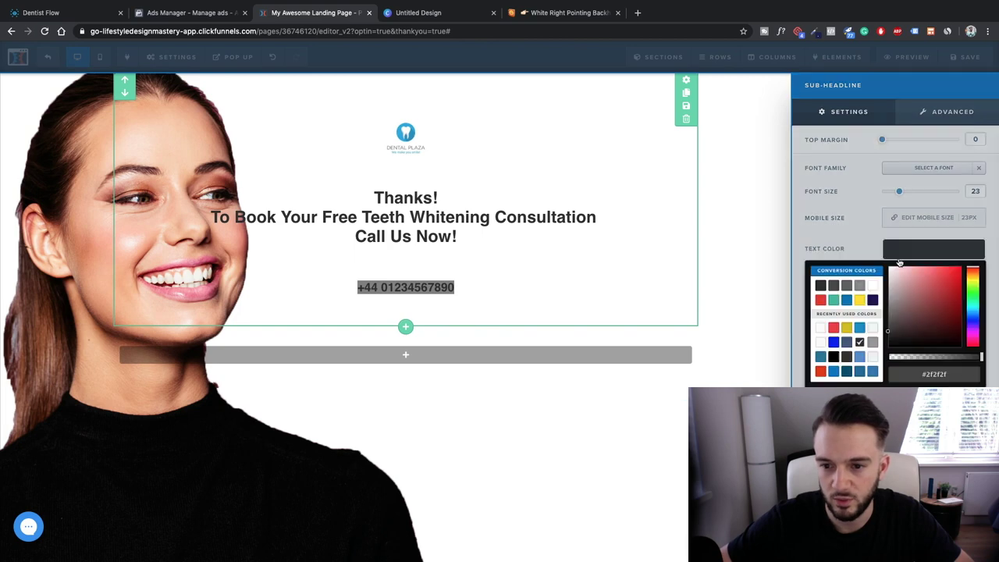
{"action": "left_click", "coordinate": [860, 300]}
{"action": "left_click", "coordinate": [753, 303]}
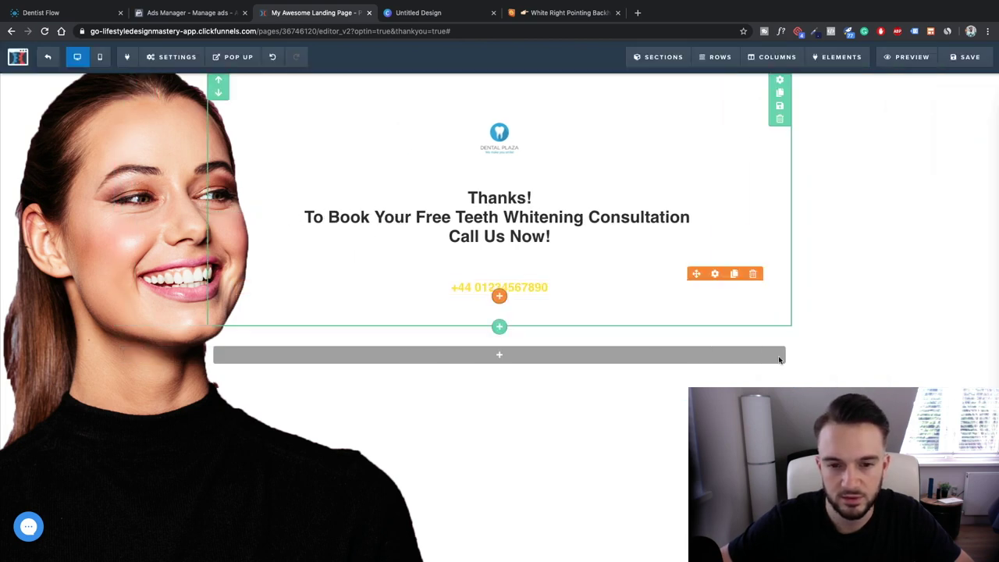
Step: Set the headline's text colour to yellow
{"action": "double_click", "coordinate": [480, 215]}
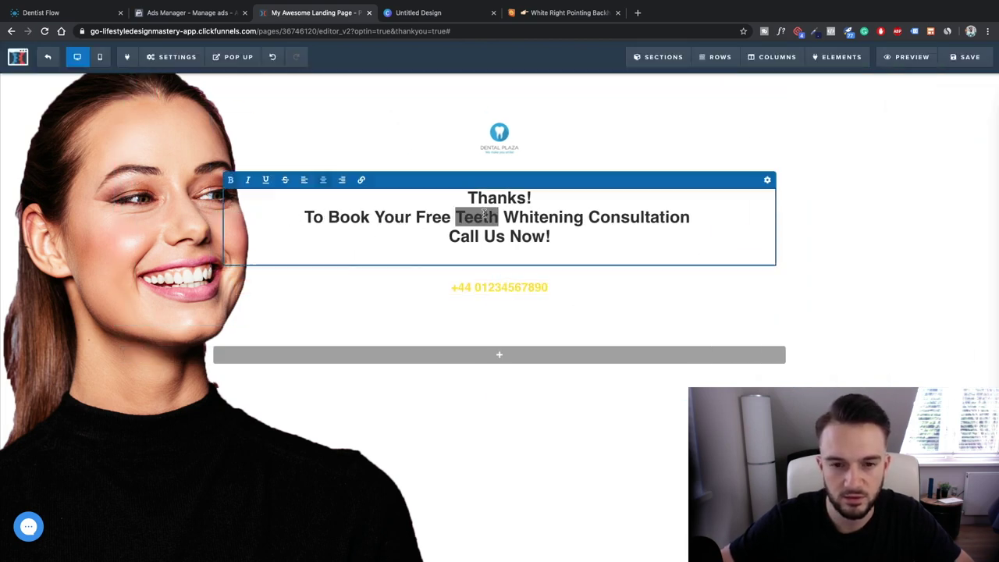
{"action": "left_click_drag", "start_coordinate": [466, 198], "coordinate": [558, 201]}
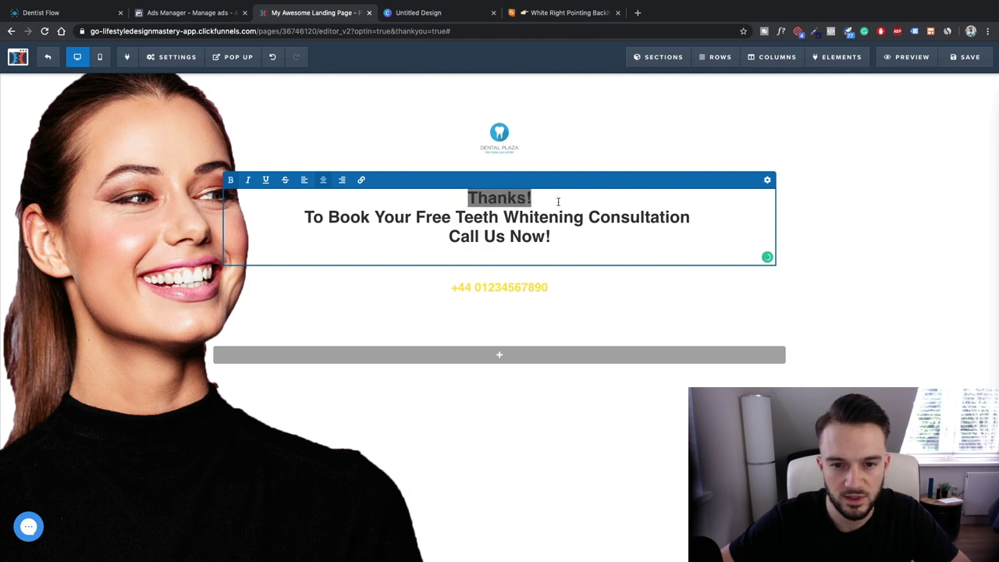
{"action": "left_click", "coordinate": [768, 180]}
{"action": "left_click", "coordinate": [929, 251]}
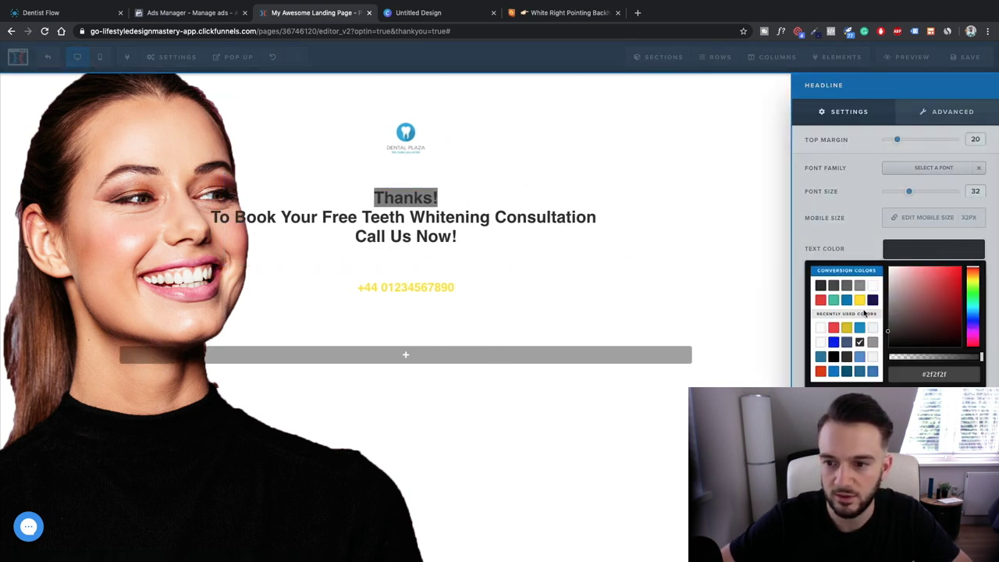
{"action": "left_click", "coordinate": [860, 302]}
{"action": "left_click", "coordinate": [641, 267]}
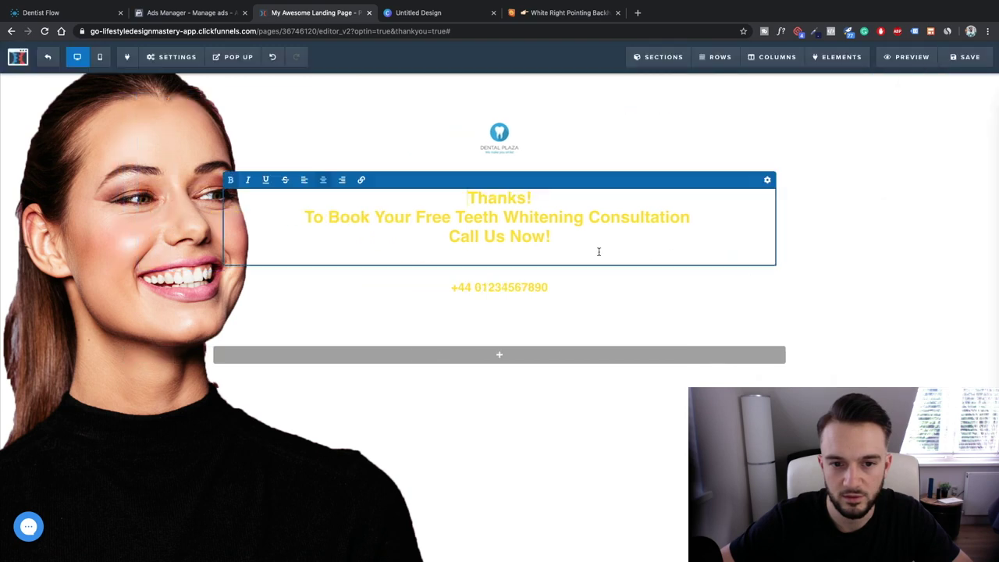
Step: Unbold the two lines after 'Thanks!' and set the headline text colour back to black
{"action": "left_click_drag", "start_coordinate": [305, 217], "coordinate": [544, 242]}
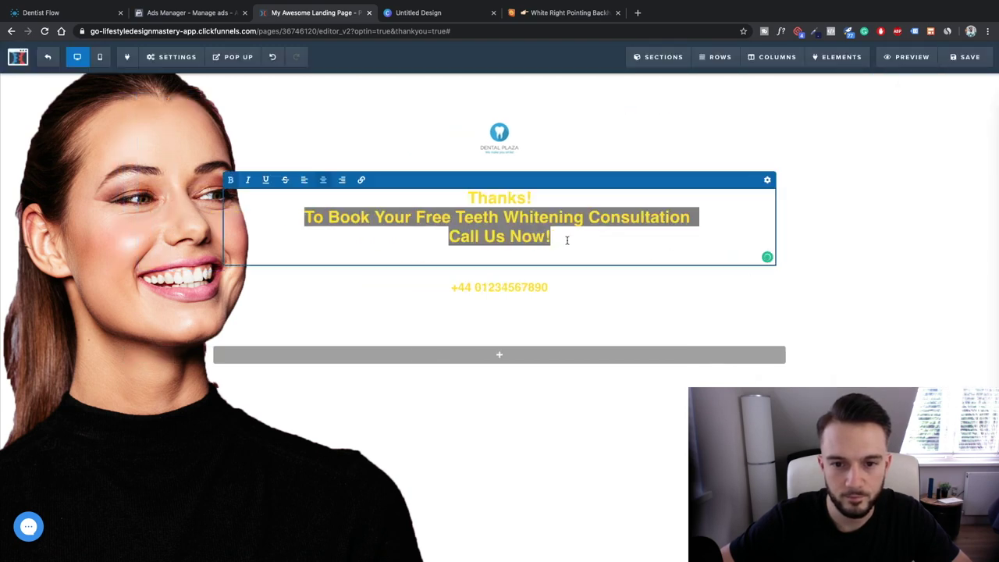
{"action": "key", "text": "ctrl+b"}
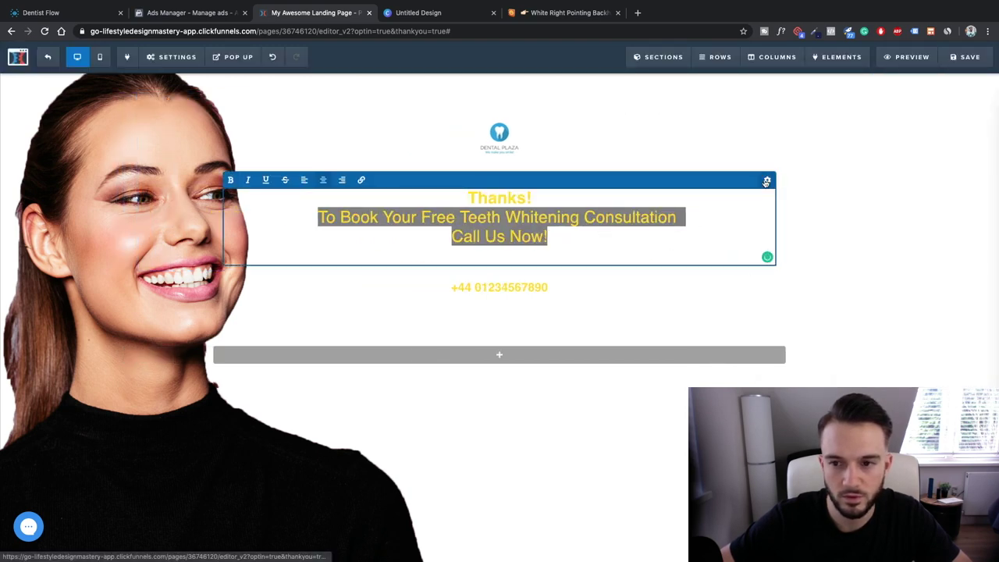
{"action": "left_click", "coordinate": [768, 179]}
{"action": "left_click", "coordinate": [918, 253]}
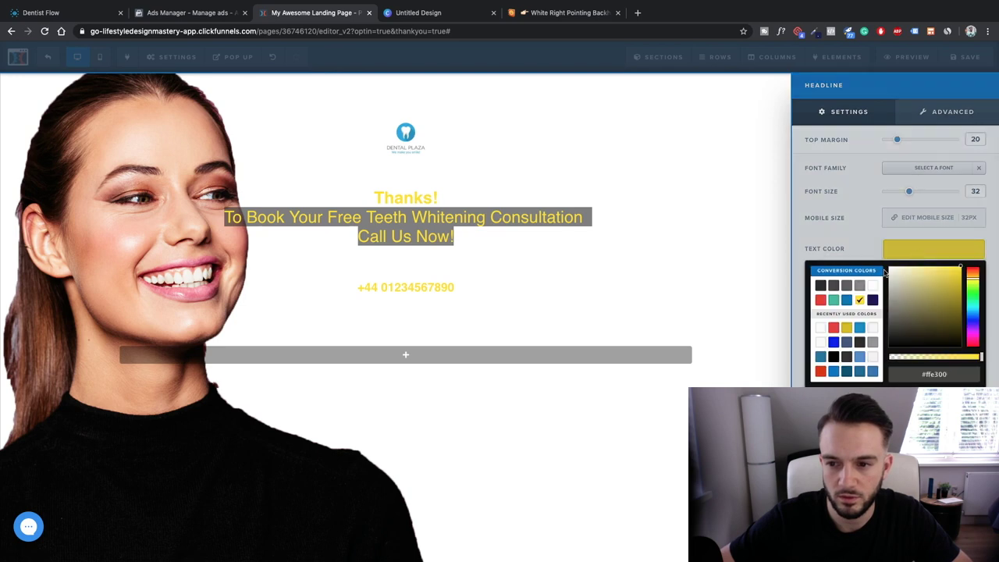
{"action": "left_click", "coordinate": [820, 286]}
{"action": "left_click", "coordinate": [723, 275]}
Step: Return the phone number's text colour to black
{"action": "left_click", "coordinate": [555, 291]}
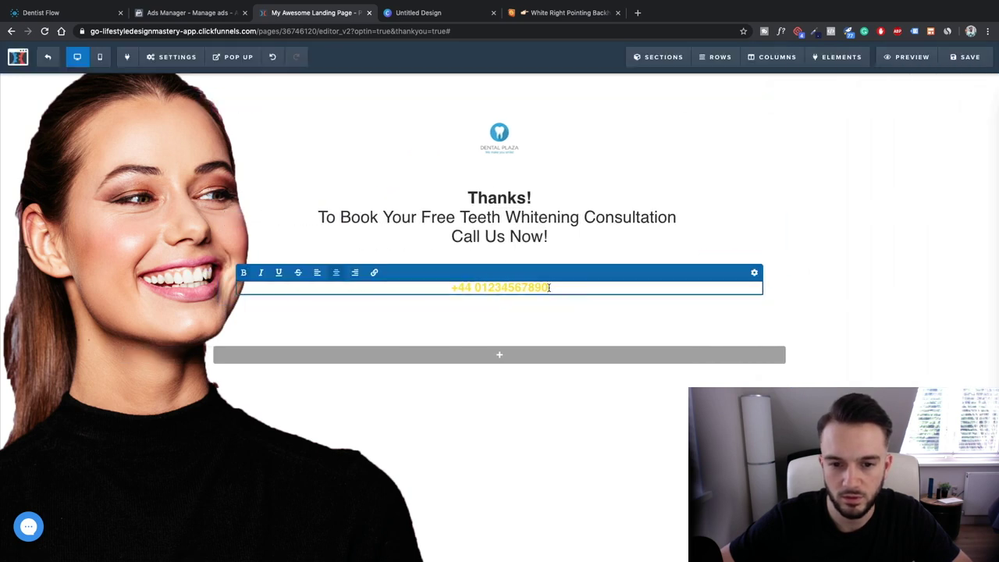
{"action": "left_click_drag", "start_coordinate": [549, 288], "coordinate": [437, 284]}
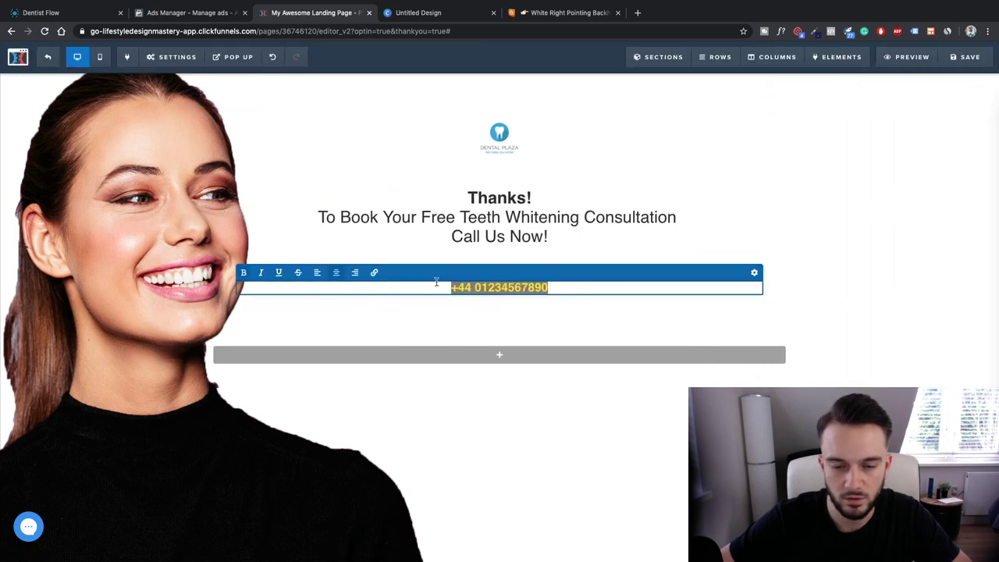
{"action": "left_click", "coordinate": [755, 273]}
{"action": "left_click", "coordinate": [917, 256]}
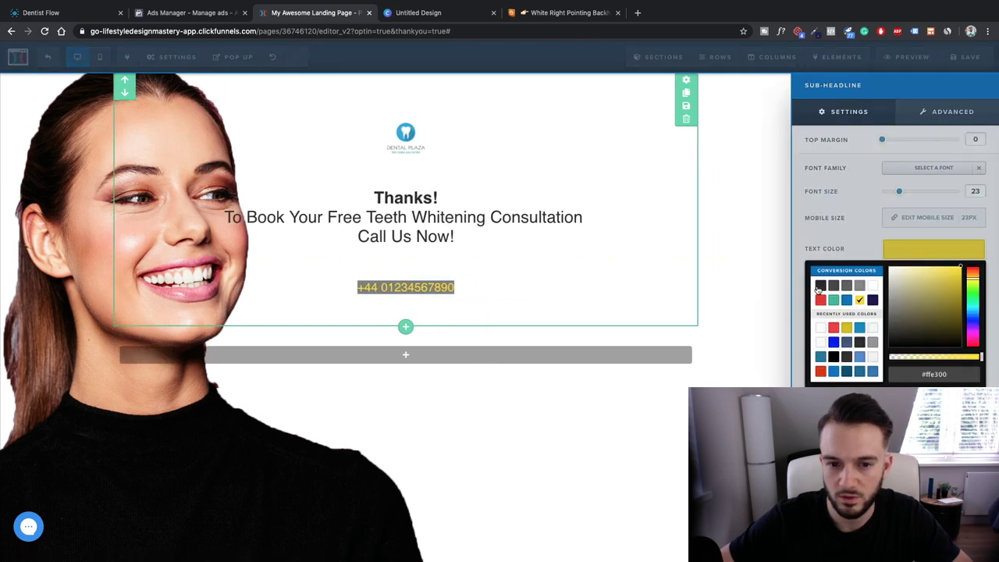
{"action": "left_click", "coordinate": [820, 287]}
{"action": "left_click", "coordinate": [613, 284]}
Step: Set the headline's bold colour to yellow so only 'Thanks!' is yellow
{"action": "left_click", "coordinate": [468, 197]}
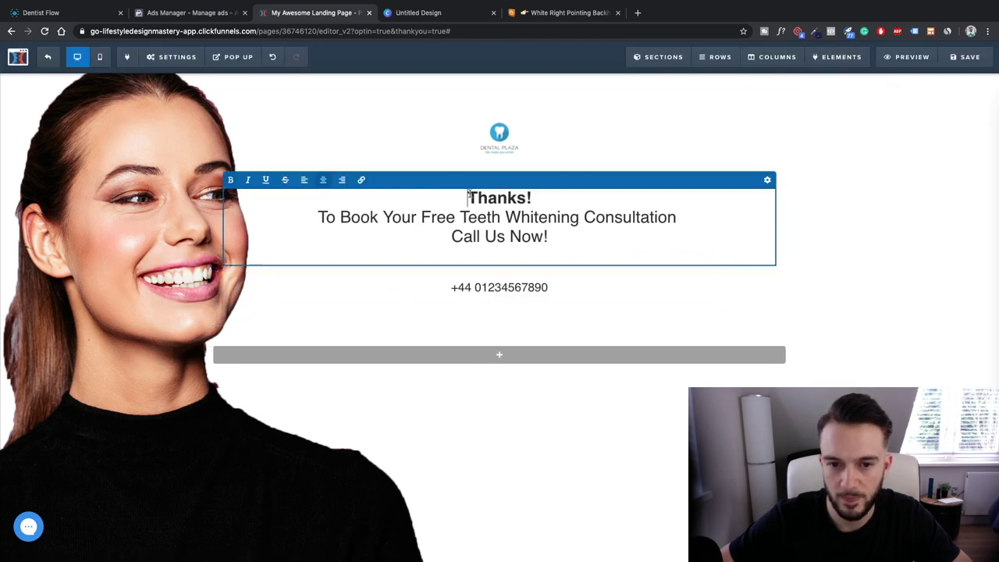
{"action": "left_click_drag", "start_coordinate": [469, 196], "coordinate": [716, 178]}
{"action": "left_click", "coordinate": [766, 181]}
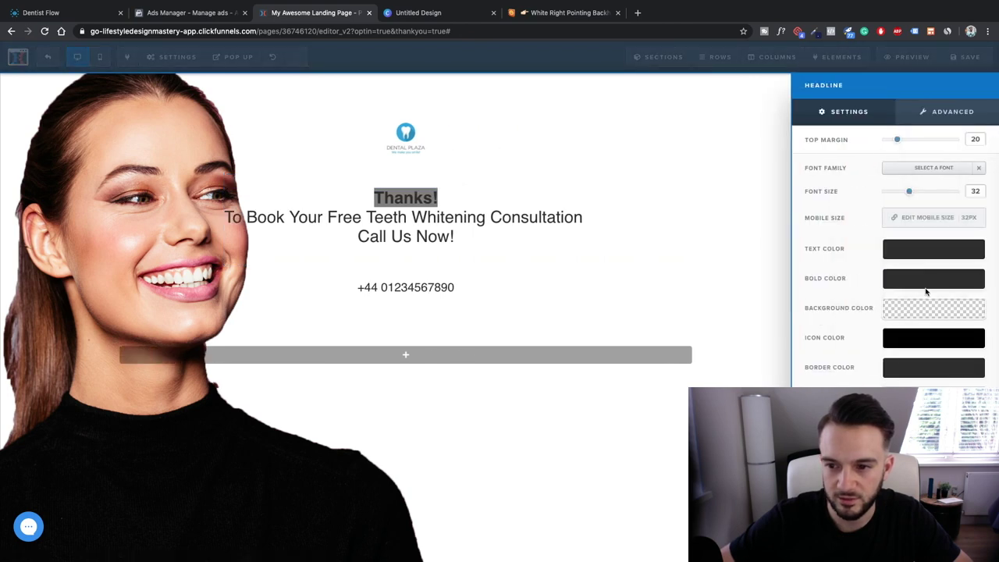
{"action": "left_click", "coordinate": [923, 281]}
{"action": "left_click", "coordinate": [865, 333]}
{"action": "left_click", "coordinate": [694, 268]}
{"action": "mouse_move", "coordinate": [858, 362]}
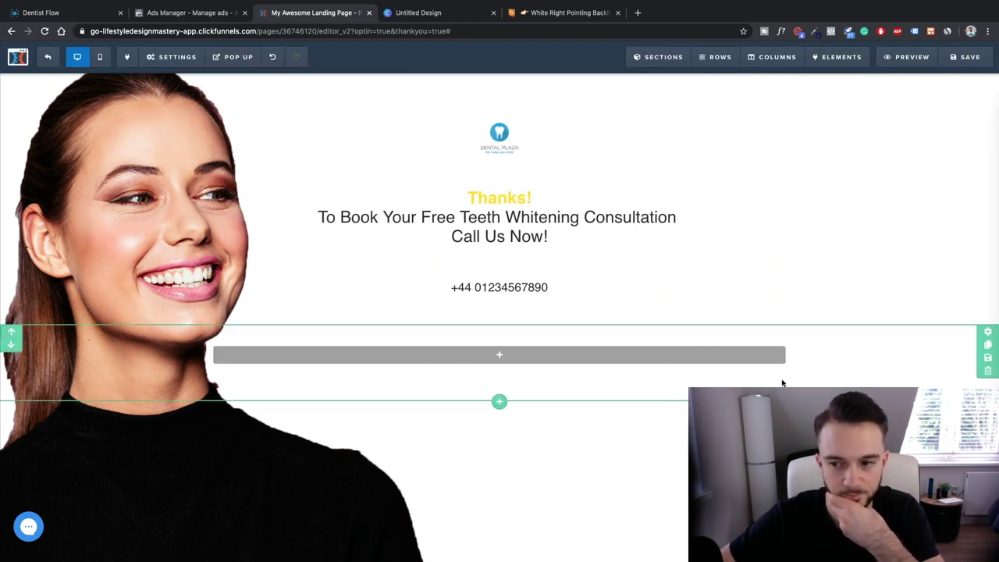
Step: Delete the empty row below the phone number
{"action": "left_click", "coordinate": [988, 371]}
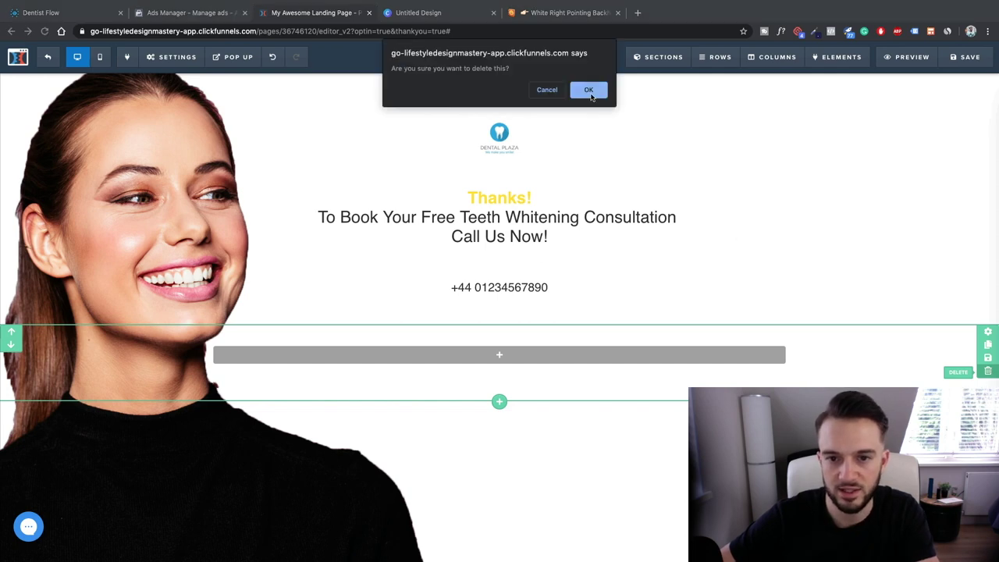
{"action": "left_click", "coordinate": [589, 90]}
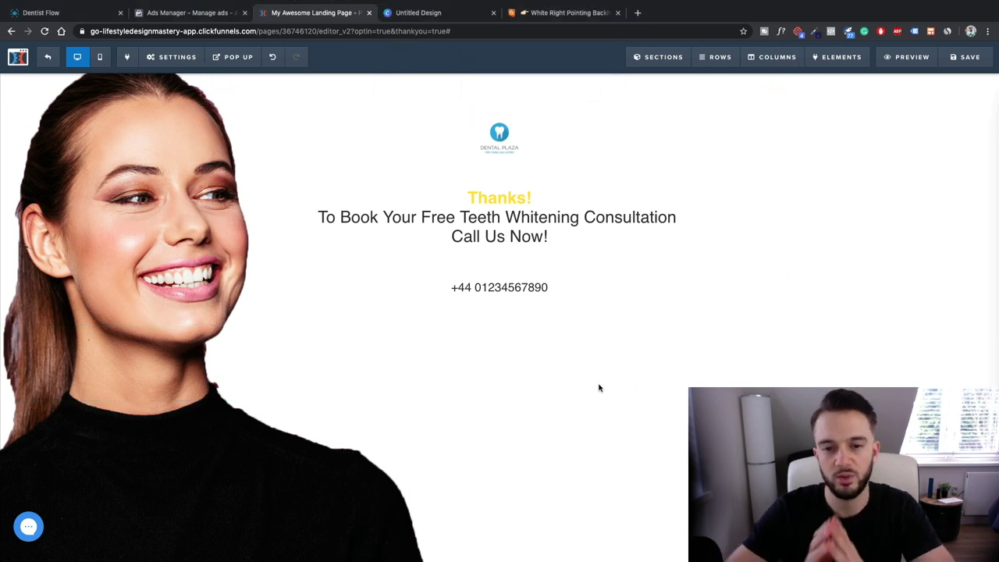
{"action": "mouse_move", "coordinate": [515, 287]}
{"action": "mouse_move", "coordinate": [500, 227]}
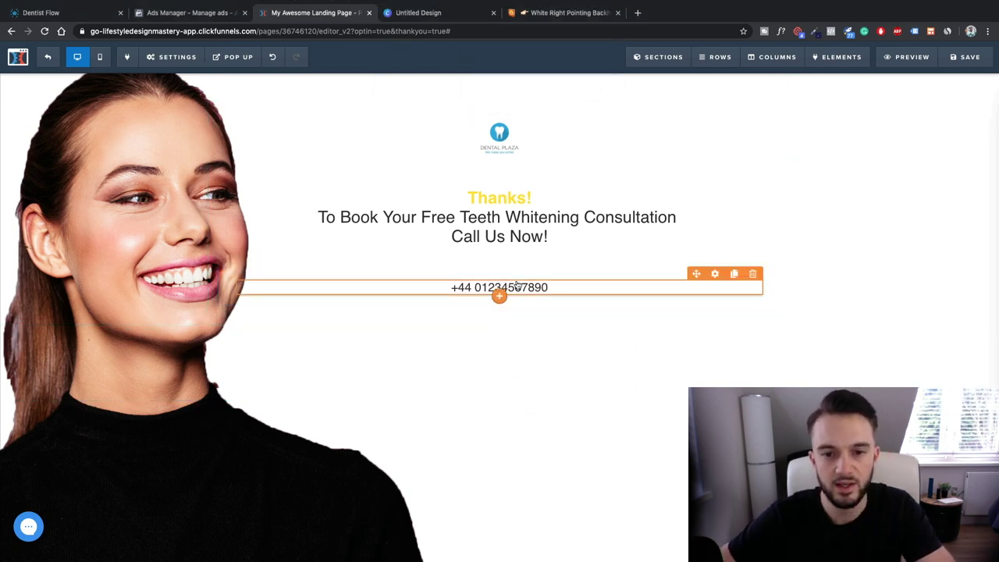
{"action": "left_click", "coordinate": [524, 240]}
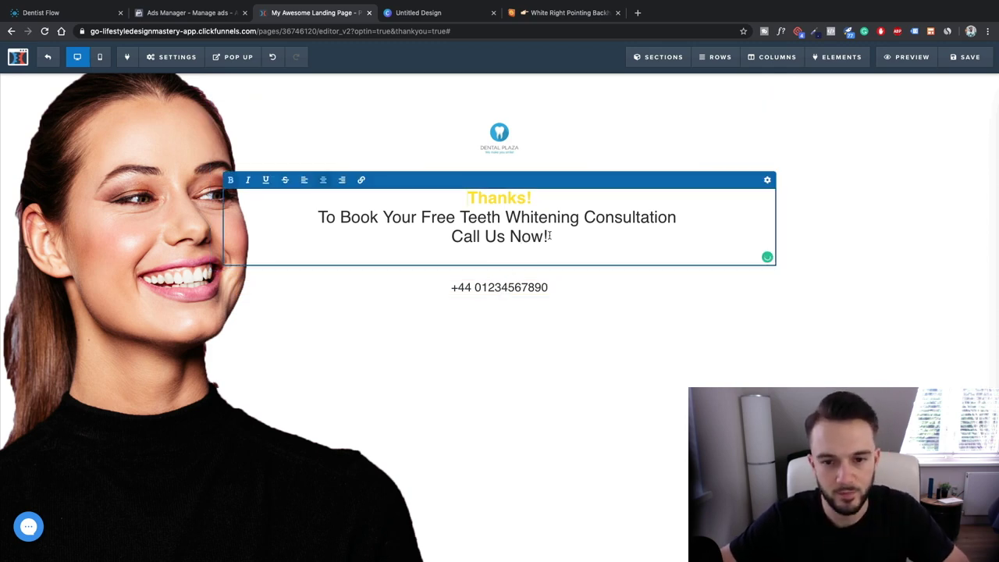
{"action": "left_click", "coordinate": [540, 287]}
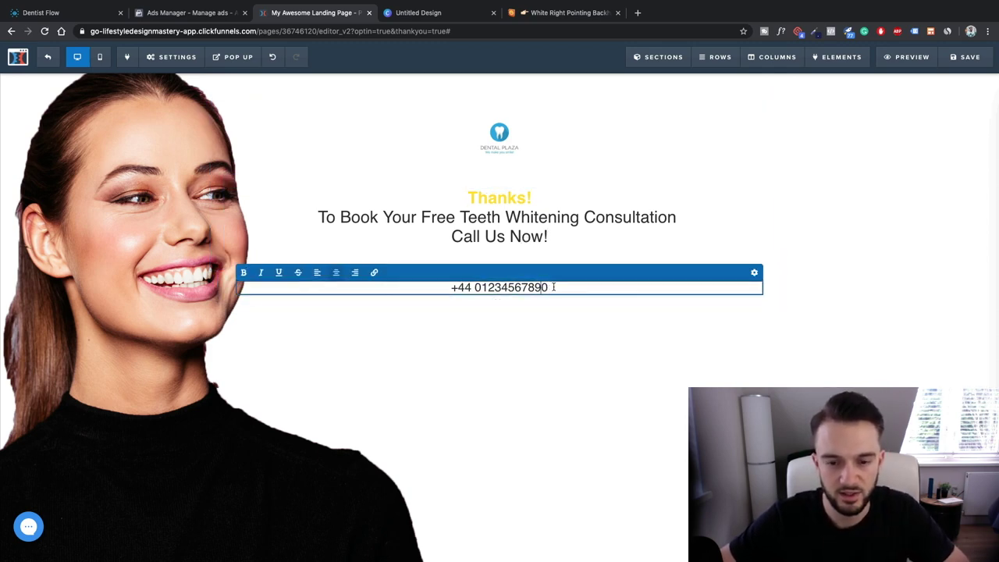
Step: Type 'Hurry though! Limited Spaces Left!' on a new line in the phone number block
{"action": "key", "text": "Return"}
{"action": "type", "text": "Limited Spac"}
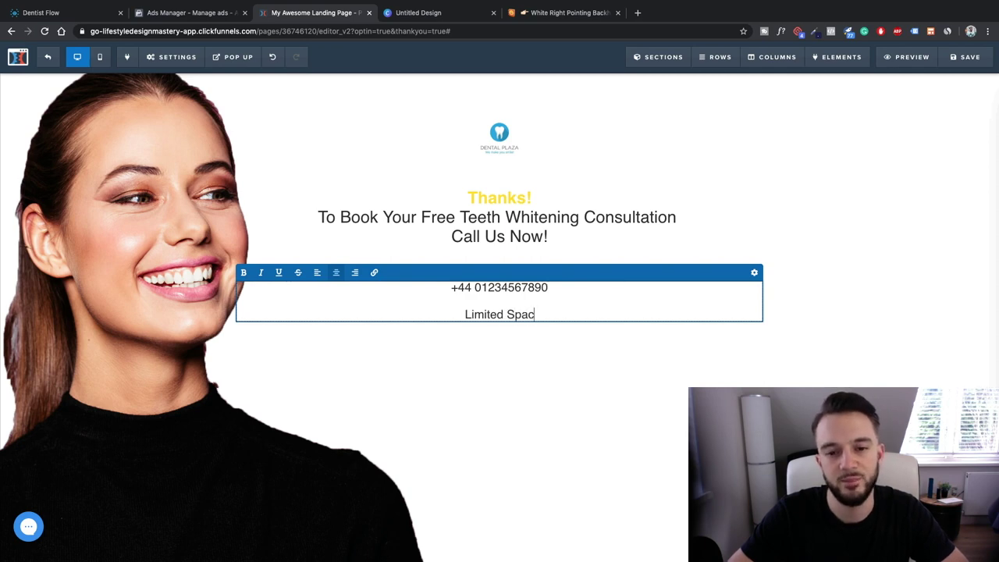
{"action": "type", "text": "e Left"}
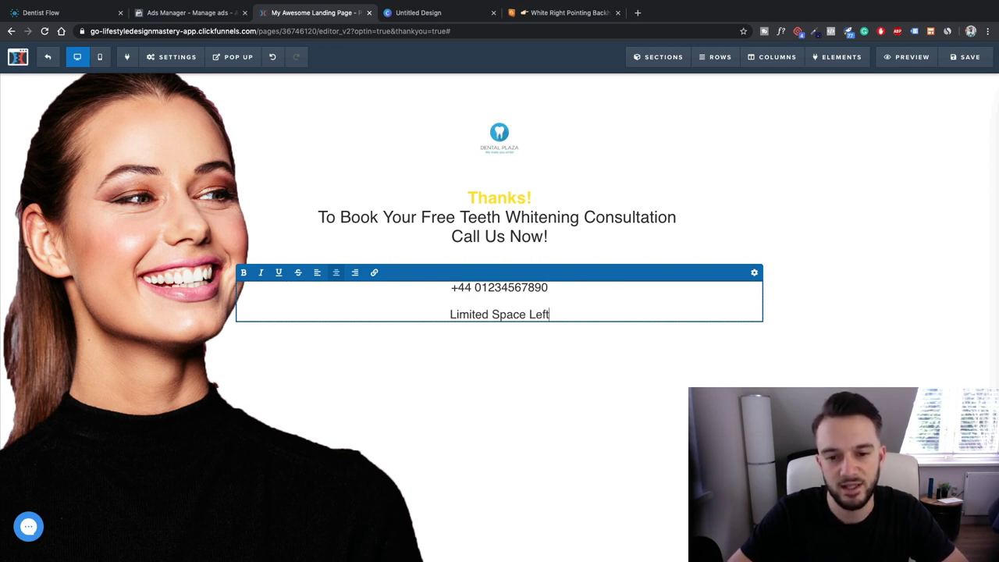
{"action": "type", "text": ", hu"}
{"action": "key", "text": "ctrl+a"}
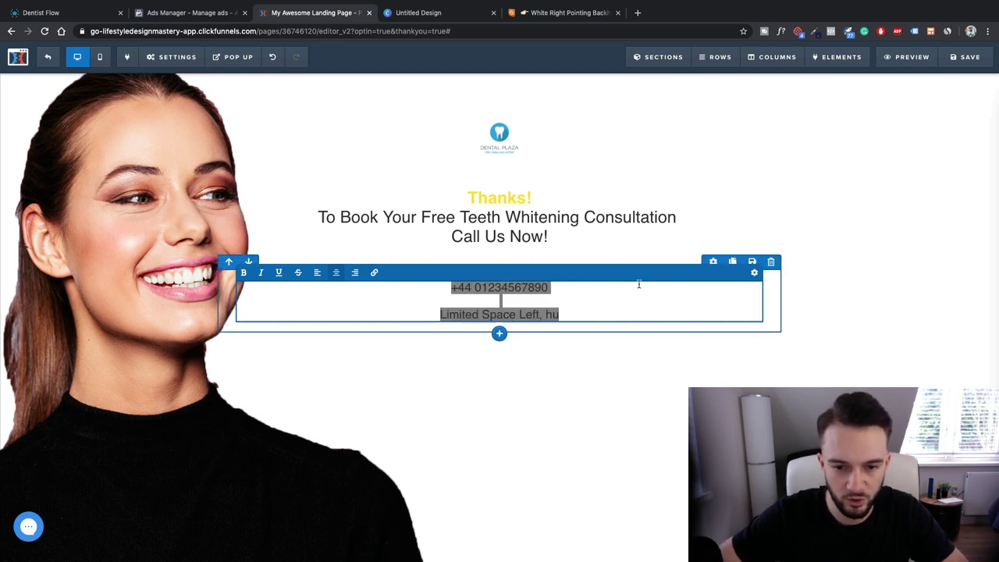
{"action": "left_click", "coordinate": [605, 300]}
{"action": "left_click_drag", "start_coordinate": [589, 314], "coordinate": [406, 314]}
{"action": "type", "text": "Hurry though! "}
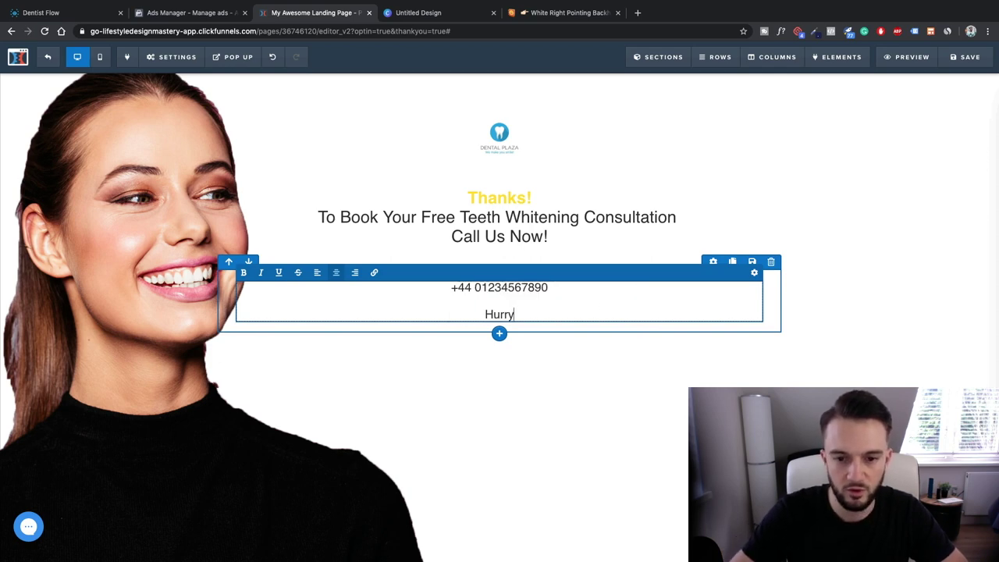
{"action": "type", "text": "Limited "}
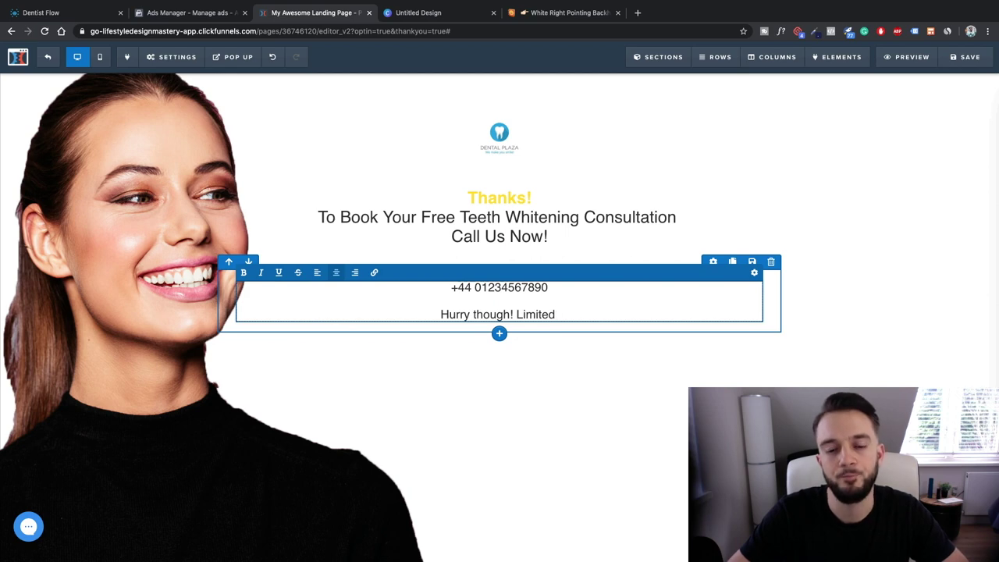
{"action": "type", "text": "Spaces "}
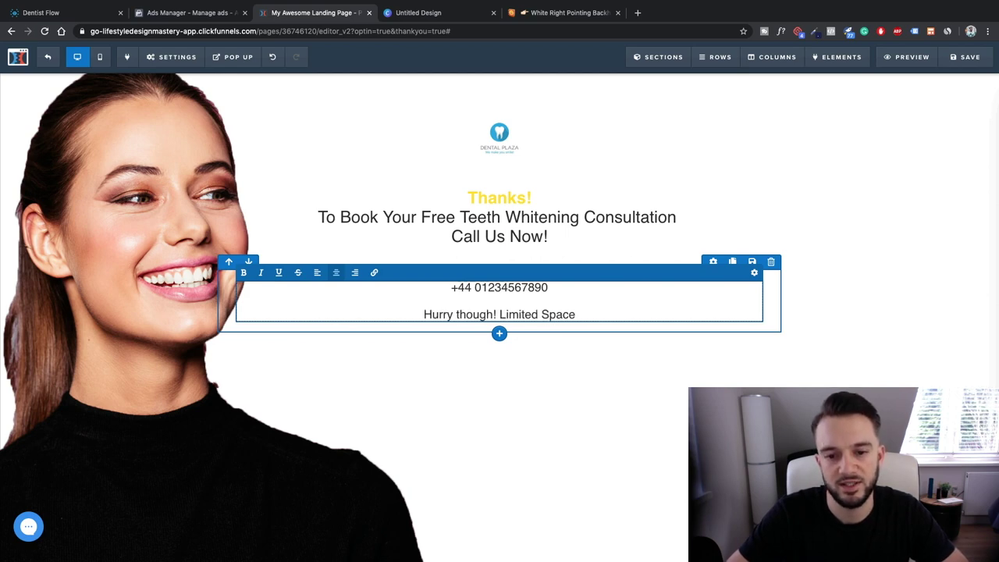
{"action": "type", "text": "Left!"}
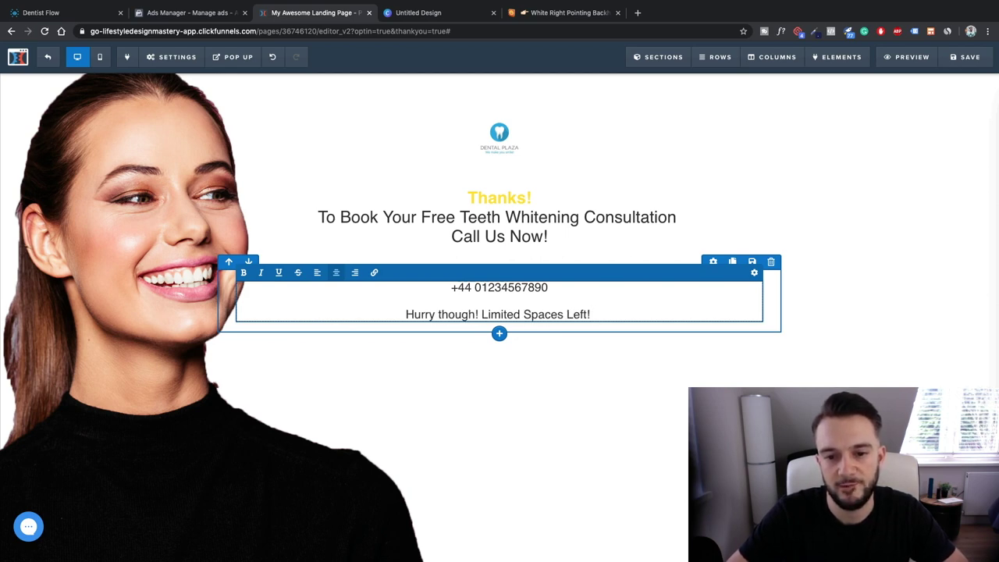
{"action": "left_click", "coordinate": [484, 359]}
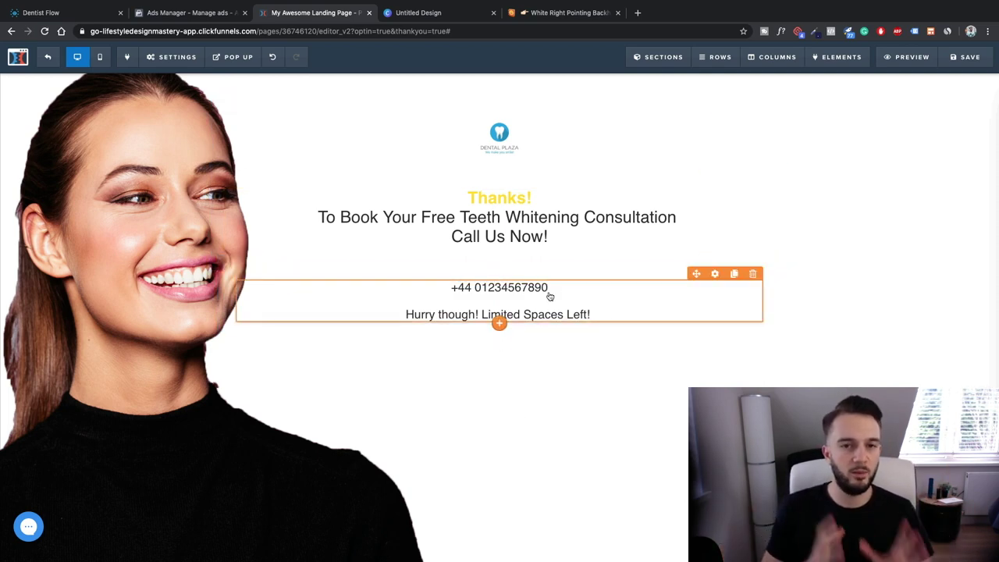
{"action": "mouse_move", "coordinate": [550, 296]}
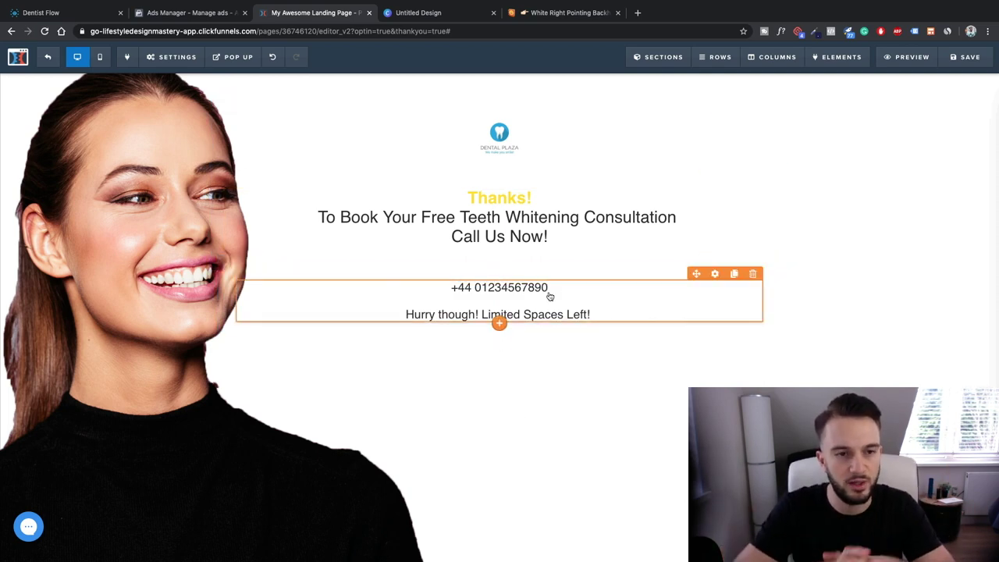
Step: Save the page with SEO title 'Thank You' and exit the editor to the funnel
{"action": "left_click", "coordinate": [965, 60]}
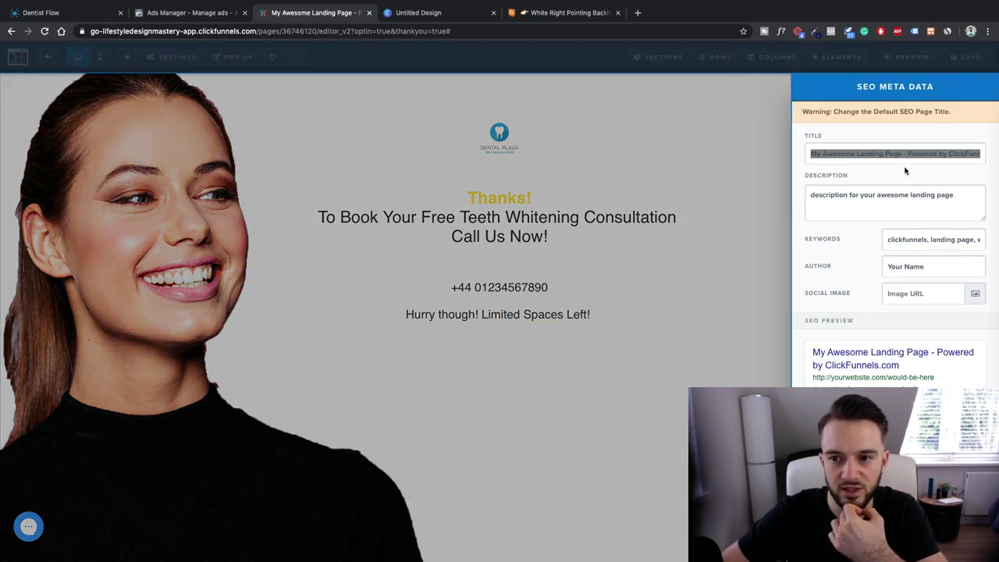
{"action": "left_click", "coordinate": [885, 153]}
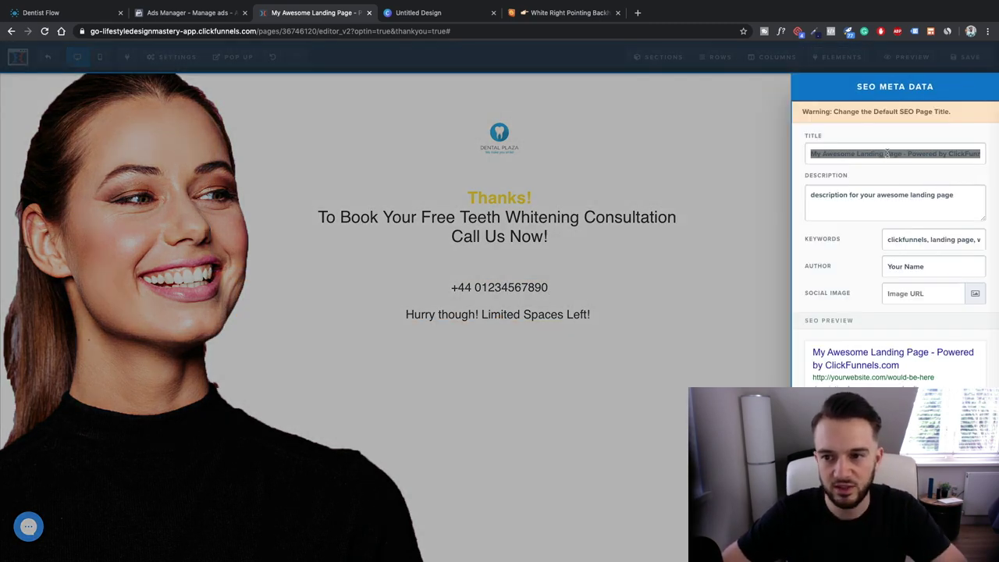
{"action": "key", "text": "ctrl+a"}
{"action": "type", "text": "Thank You"}
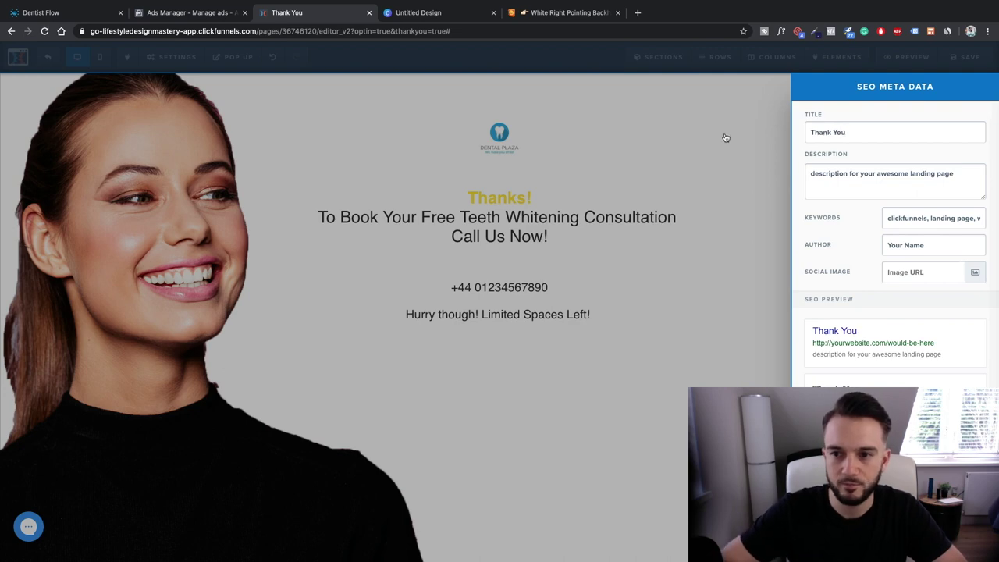
{"action": "left_click", "coordinate": [726, 137]}
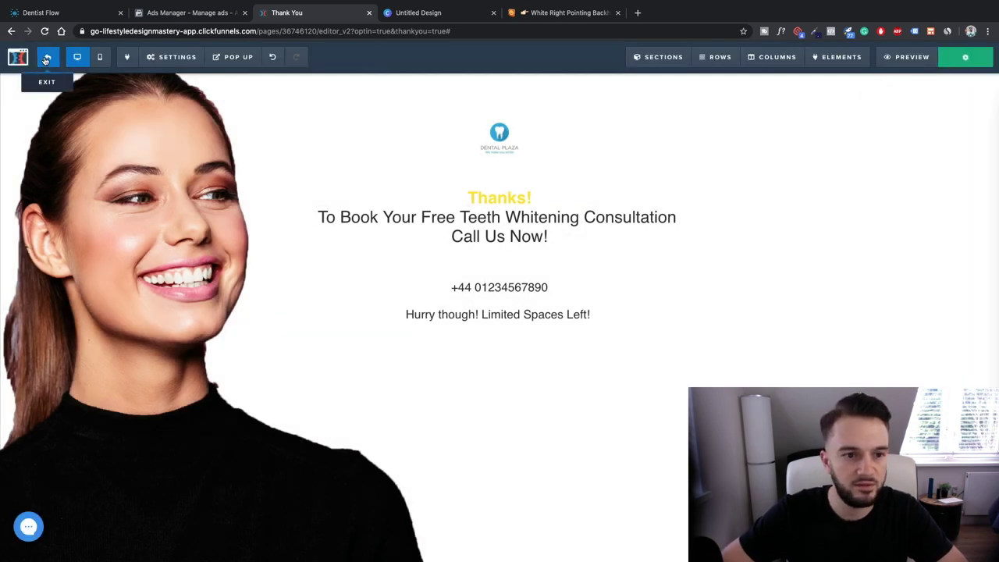
{"action": "left_click", "coordinate": [47, 59]}
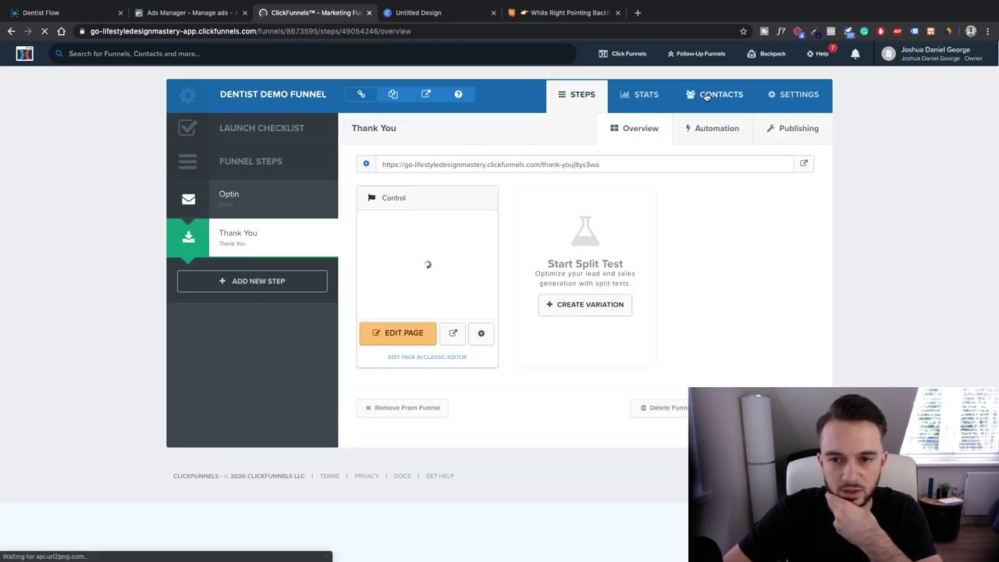
{"action": "mouse_move", "coordinate": [258, 198]}
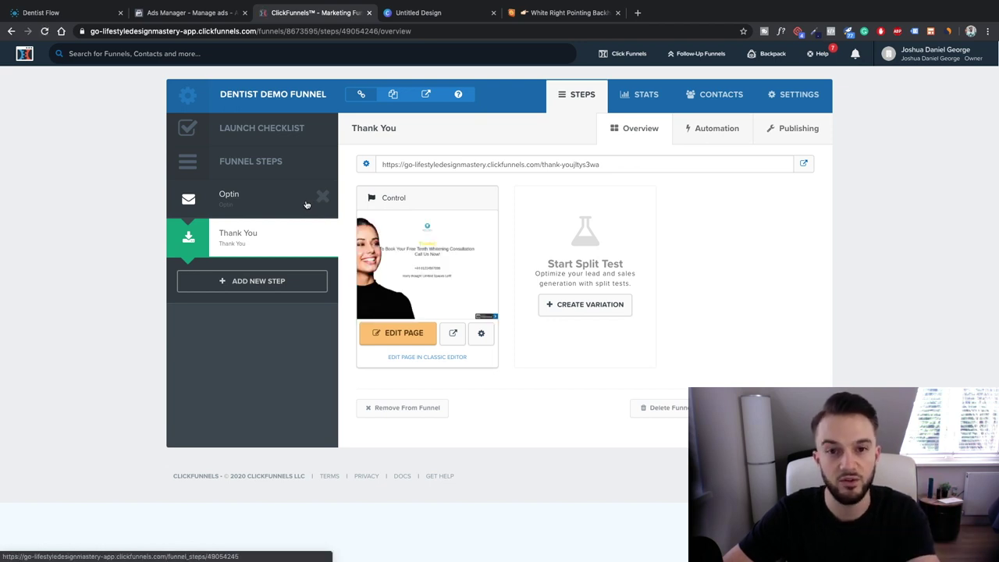
Step: Open the Optin step, view the funnel's Contacts and Stats, then go back to Steps
{"action": "left_click", "coordinate": [314, 207]}
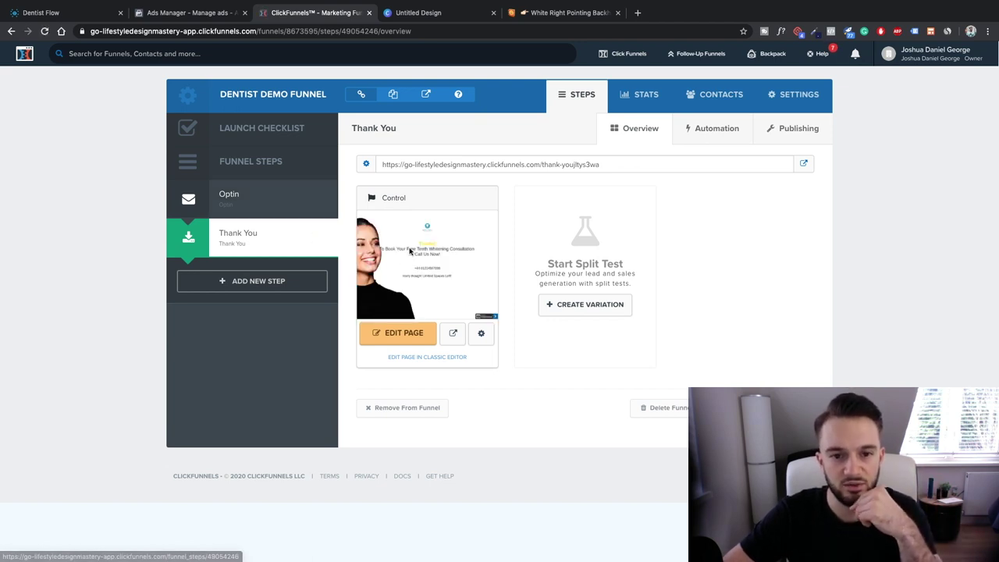
{"action": "left_click", "coordinate": [713, 106]}
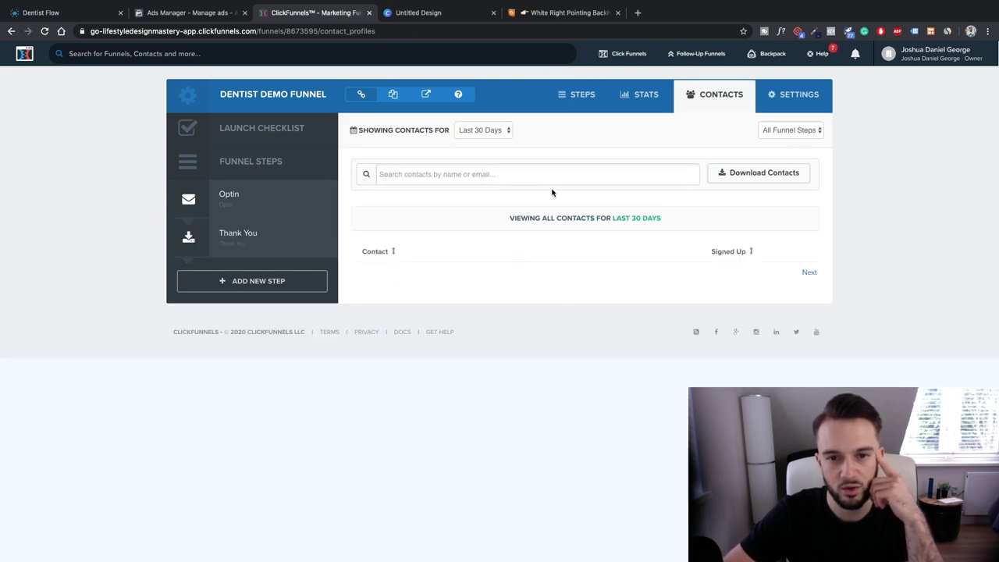
{"action": "left_click", "coordinate": [629, 100]}
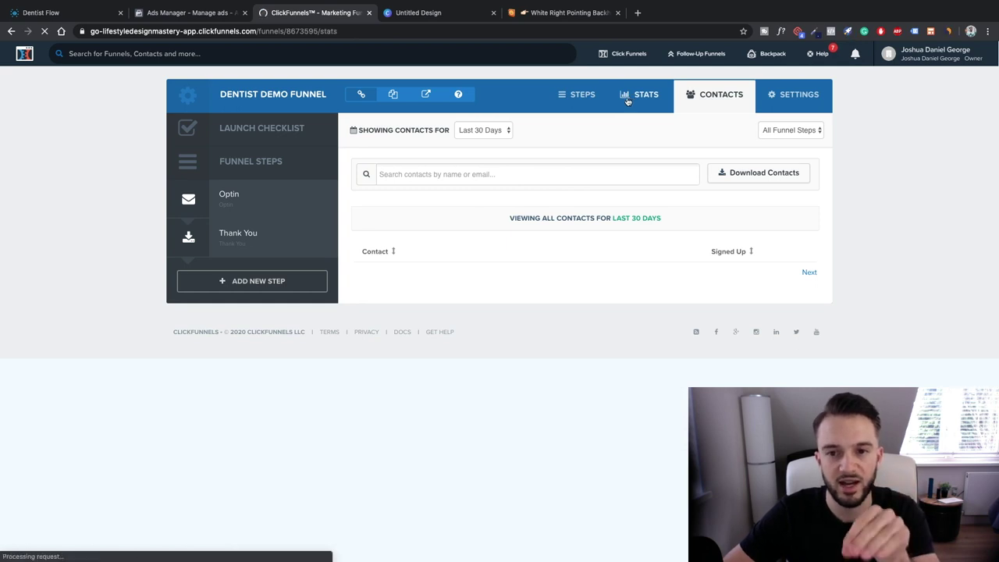
{"action": "left_click", "coordinate": [577, 95]}
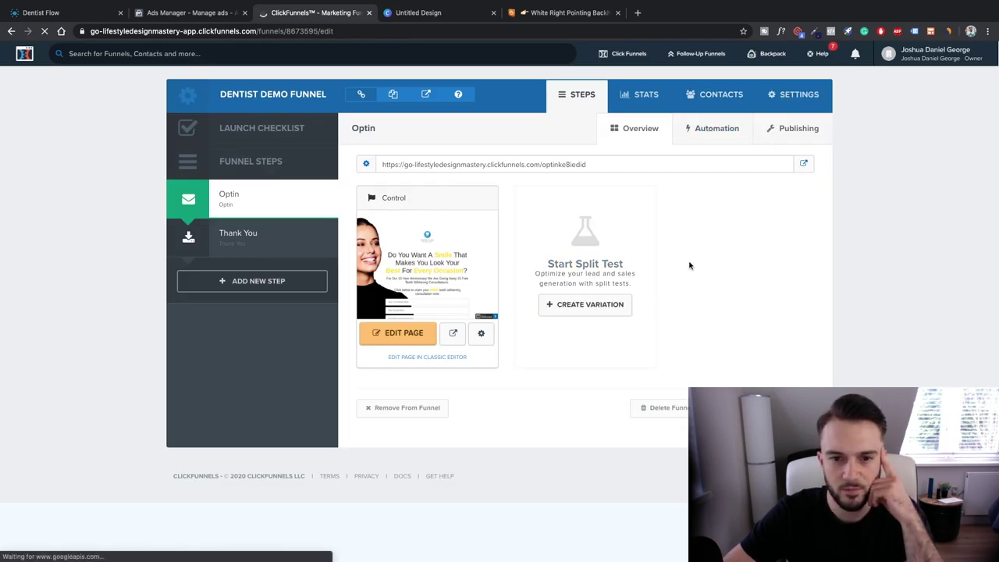
Step: Scroll the funnel's Zapier list and glance at the mind map, Canva and Facebook tabs
{"action": "scroll", "coordinate": [614, 291], "scroll_direction": "down", "scroll_amount": 5}
{"action": "scroll", "coordinate": [577, 289], "scroll_direction": "down", "scroll_amount": 3}
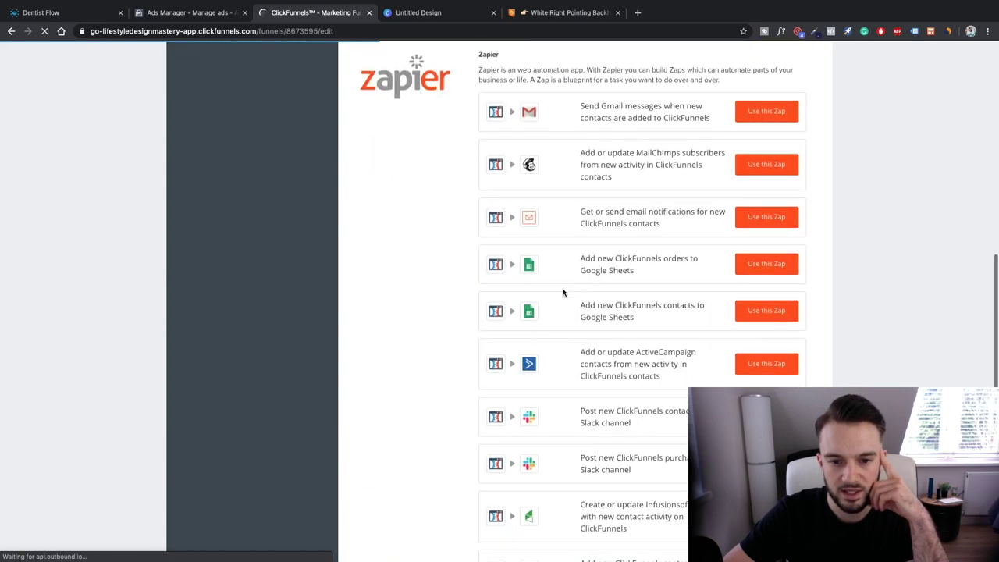
{"action": "scroll", "coordinate": [525, 273], "scroll_direction": "up", "scroll_amount": 1}
{"action": "scroll", "coordinate": [499, 234], "scroll_direction": "down", "scroll_amount": 1}
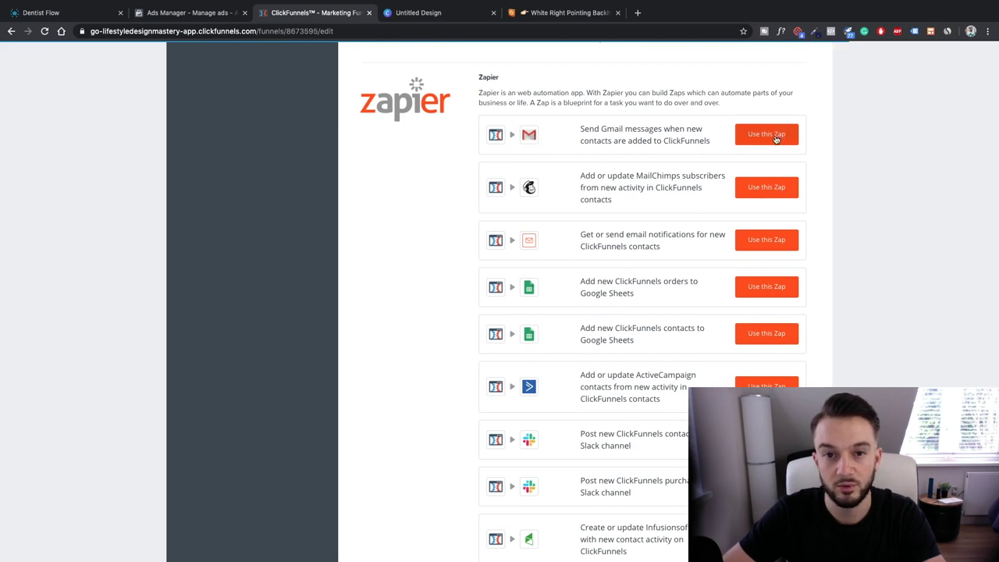
{"action": "left_click", "coordinate": [64, 14]}
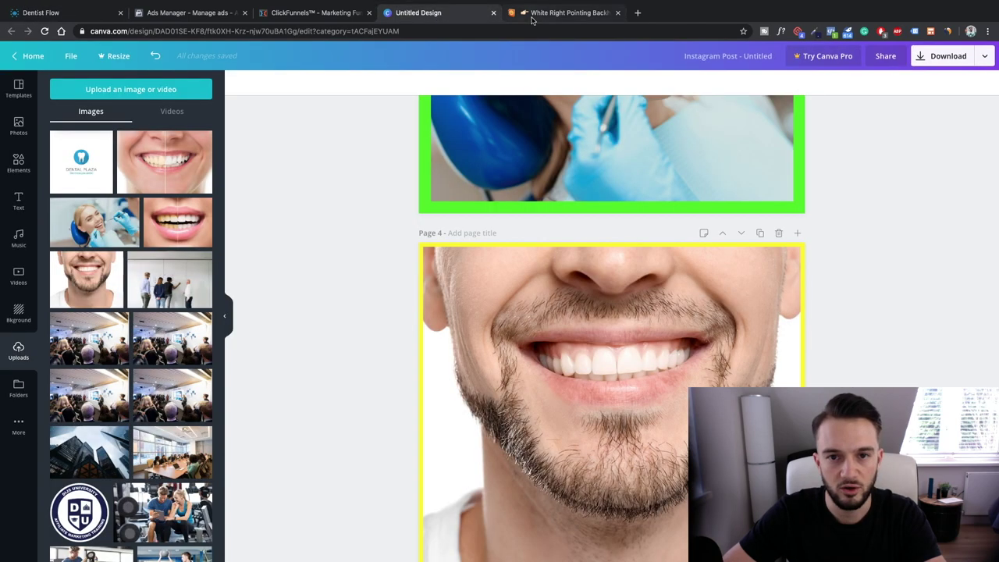
{"action": "left_click", "coordinate": [437, 14]}
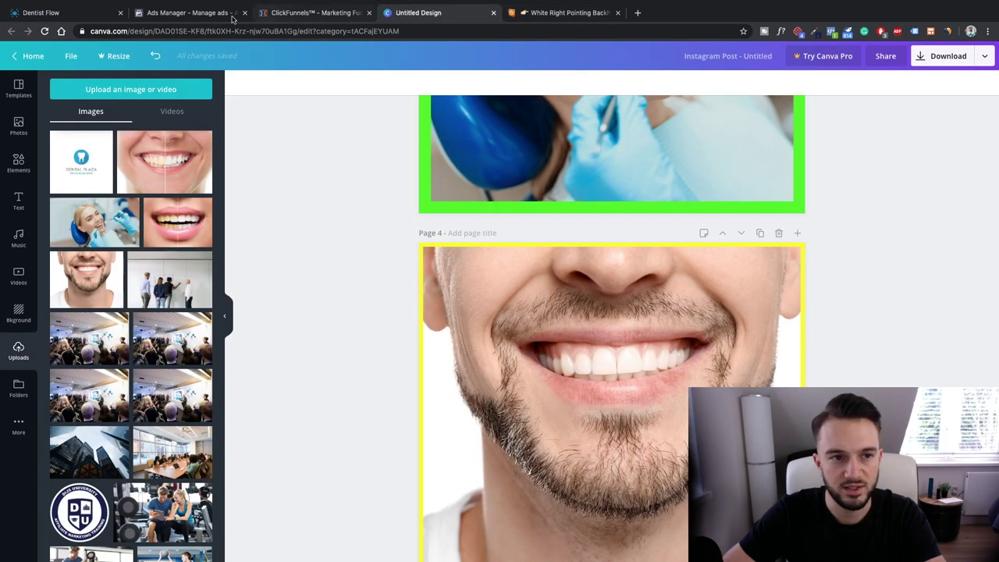
{"action": "left_click", "coordinate": [190, 14]}
{"action": "left_click", "coordinate": [328, 14]}
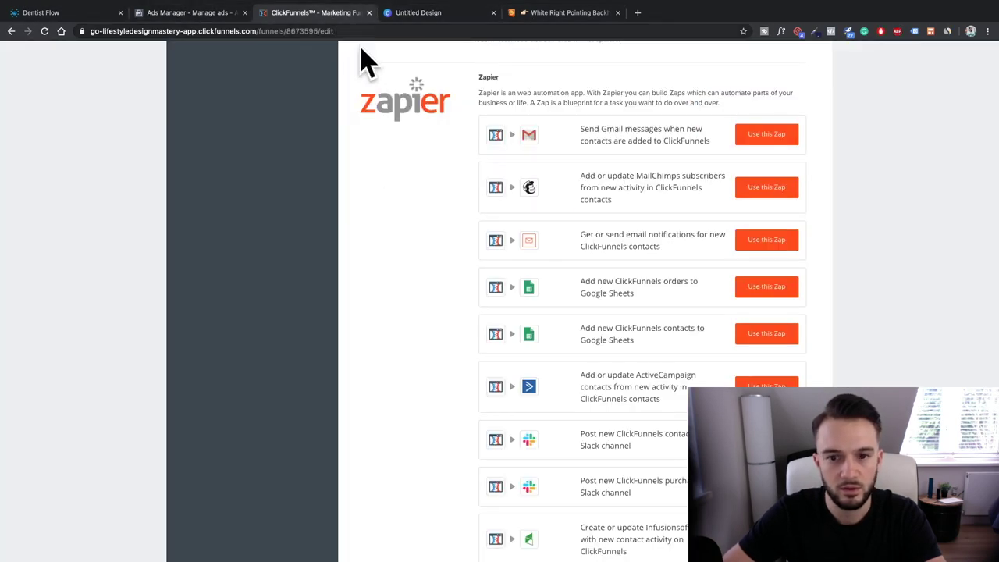
Step: Highlight the orders-to-Google-Sheets and contacts-to-Google-Sheets zap descriptions
{"action": "scroll", "coordinate": [401, 216], "scroll_direction": "down", "scroll_amount": 1}
{"action": "left_click_drag", "start_coordinate": [580, 266], "coordinate": [624, 277]}
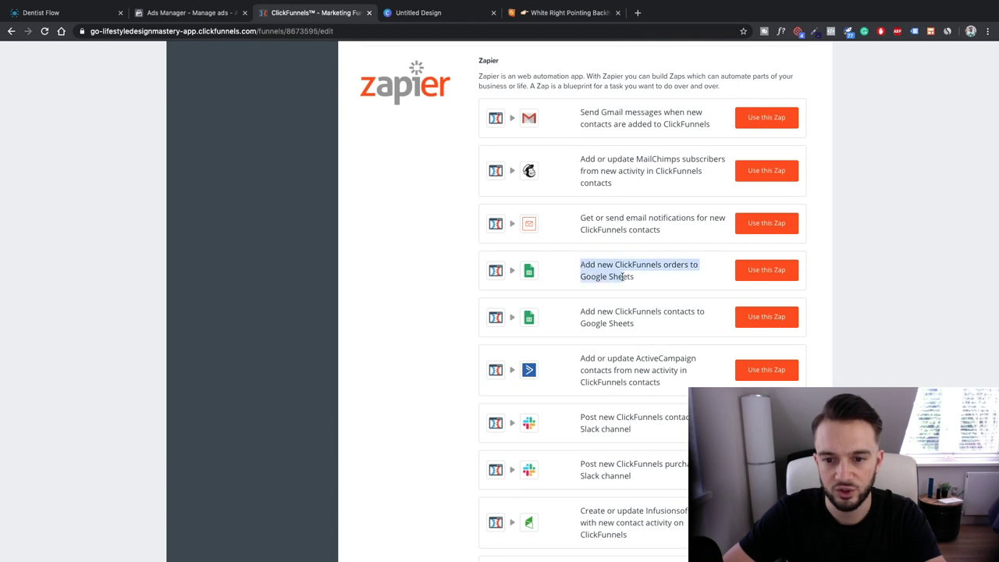
{"action": "left_click", "coordinate": [636, 302]}
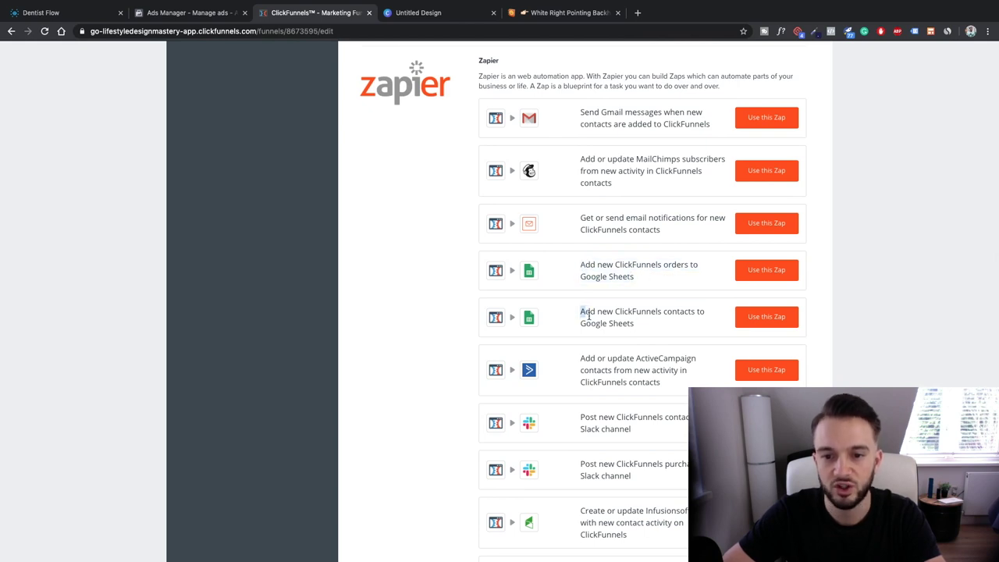
{"action": "left_click_drag", "start_coordinate": [581, 312], "coordinate": [649, 331]}
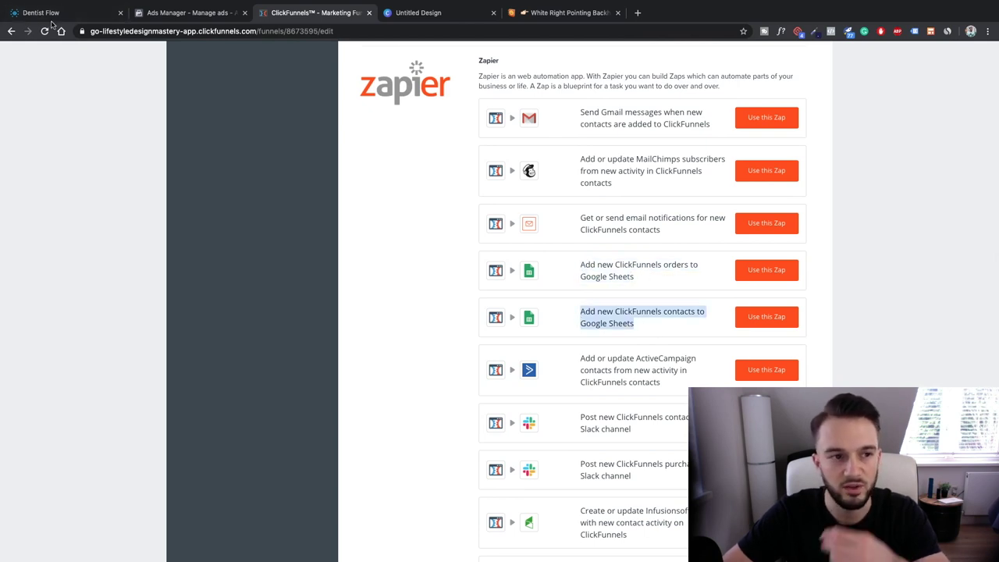
Step: Switch to the MindMup 'Dentist Flow' map showing the Zapier node feeding the CRM step
{"action": "left_click", "coordinate": [102, 11]}
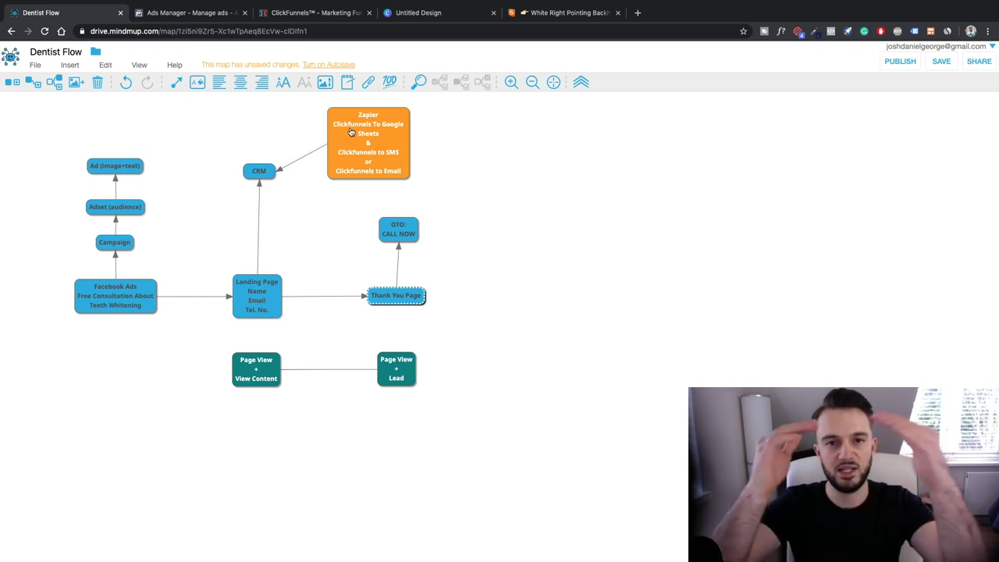